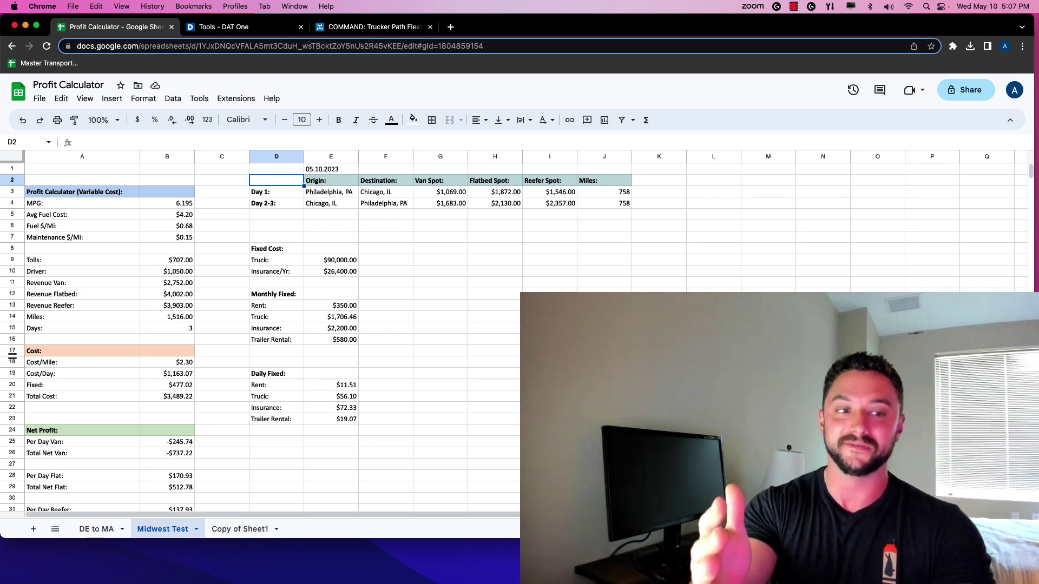
# Review the two legs: Day 1 Philadelphia, PA to Chicago, IL, and the return Chicago to Philadelphia
pyautogui.click(279, 201)
pyautogui.click(281, 192)
pyautogui.click(277, 183)
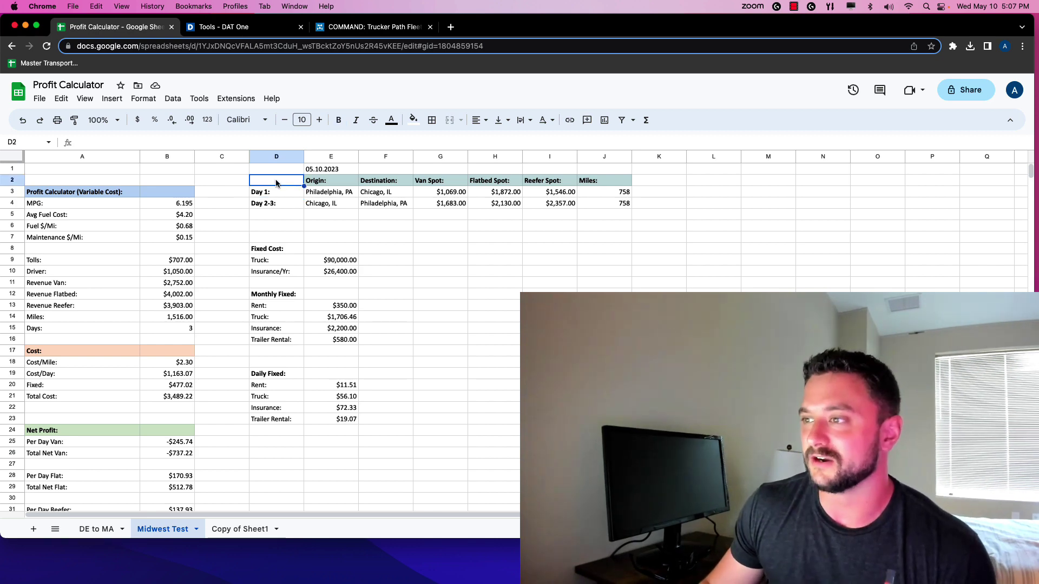
pyautogui.click(277, 192)
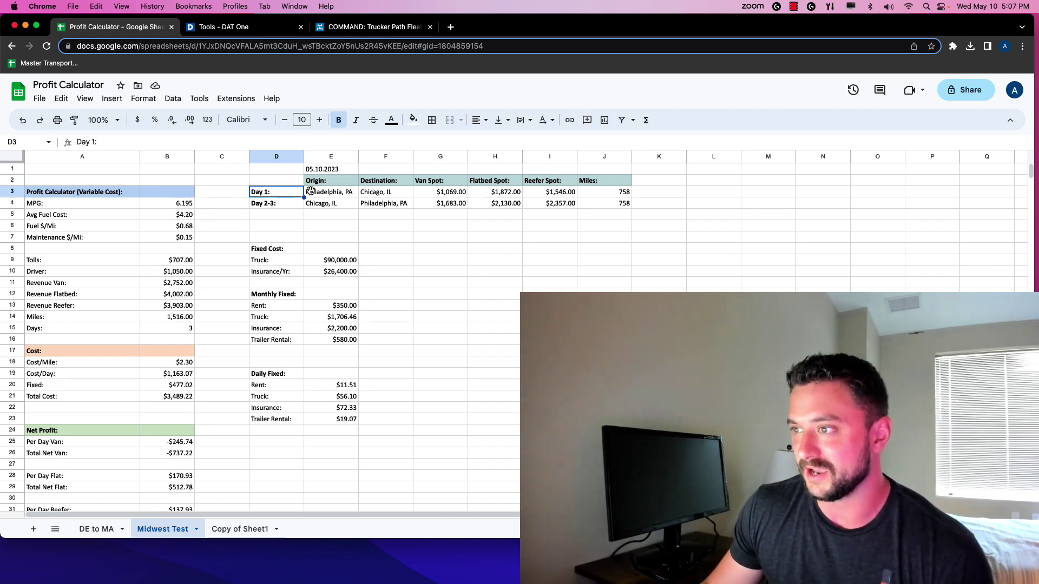
pyautogui.click(354, 193)
pyautogui.click(388, 193)
pyautogui.click(336, 205)
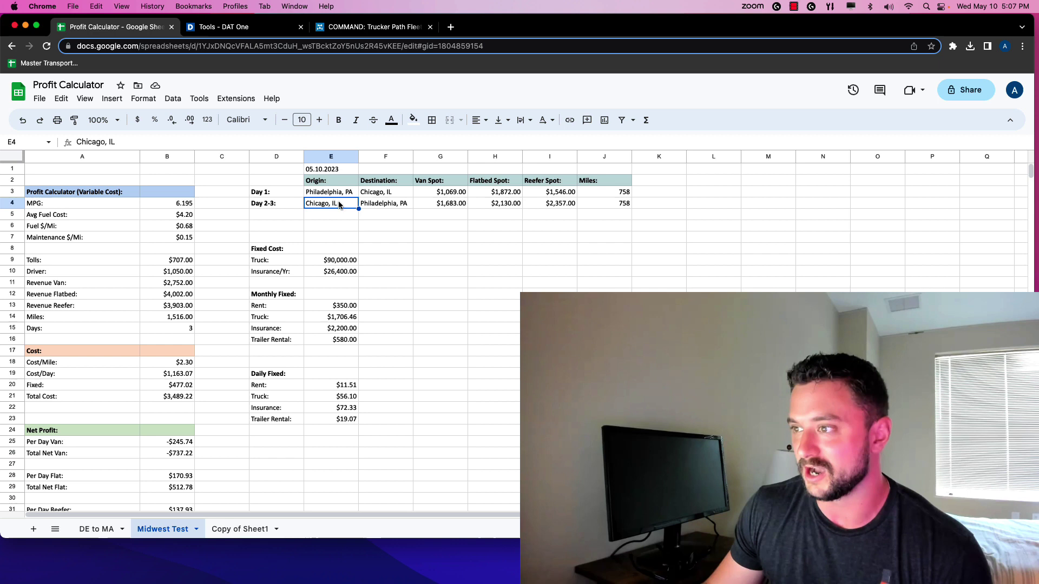
pyautogui.click(386, 205)
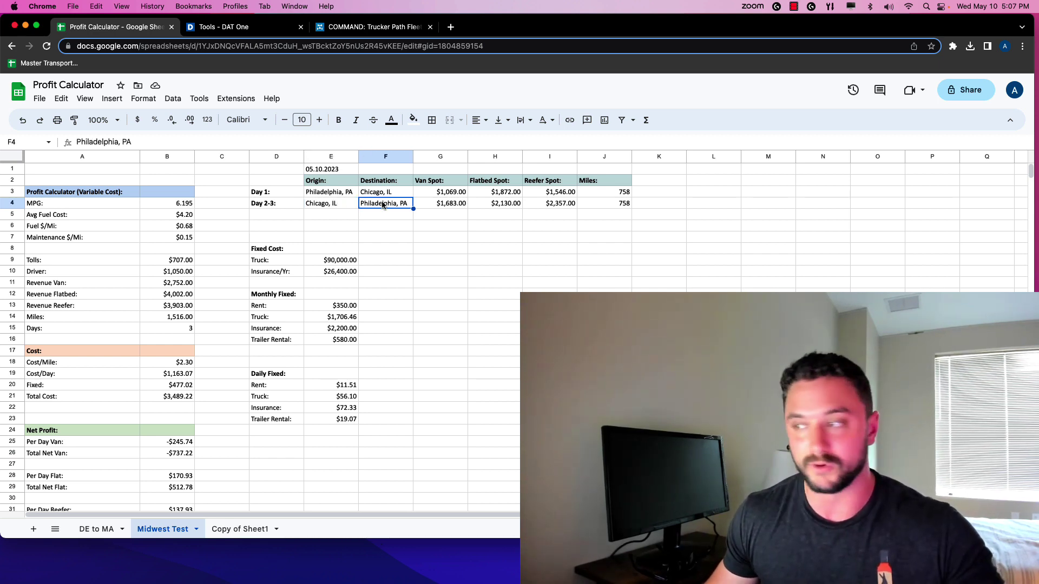
# Check the Day 1 spot rates (van 1069, flatbed 1872, reefer 1546) and 758 miles per leg
pyautogui.click(446, 195)
pyautogui.click(502, 191)
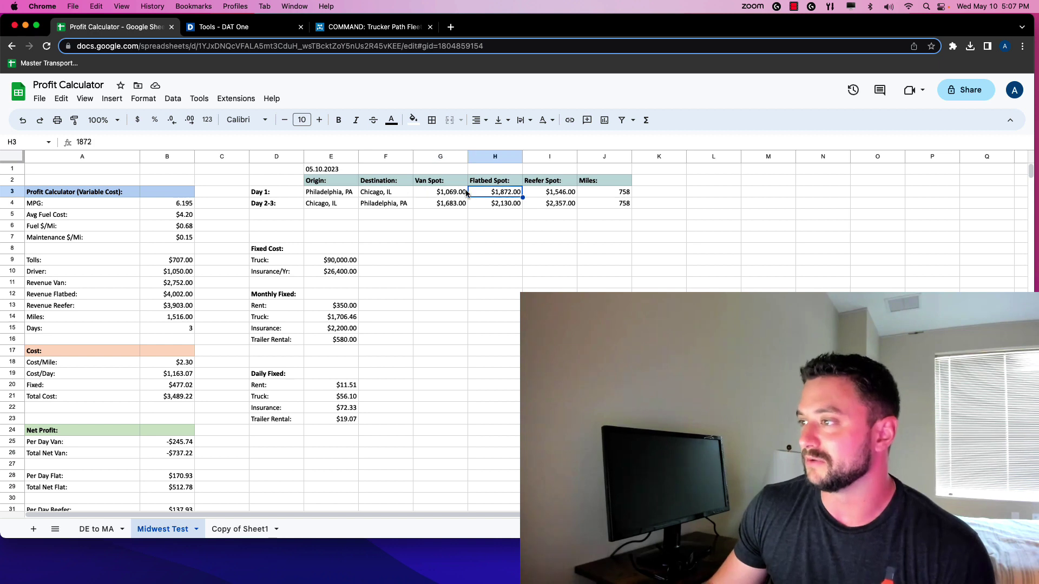
pyautogui.moveTo(458, 194); pyautogui.dragTo(547, 204)
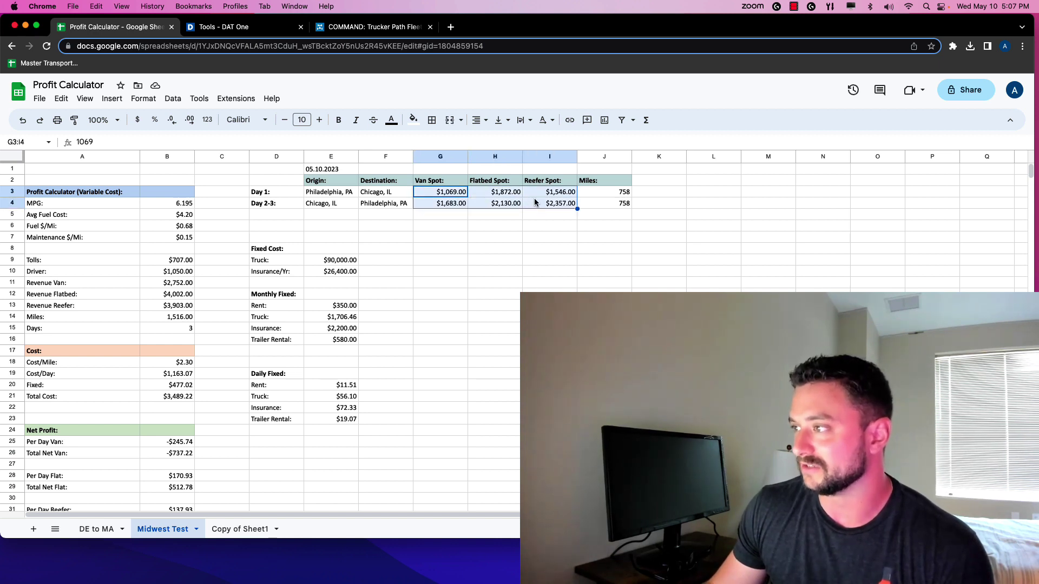
pyautogui.click(453, 193)
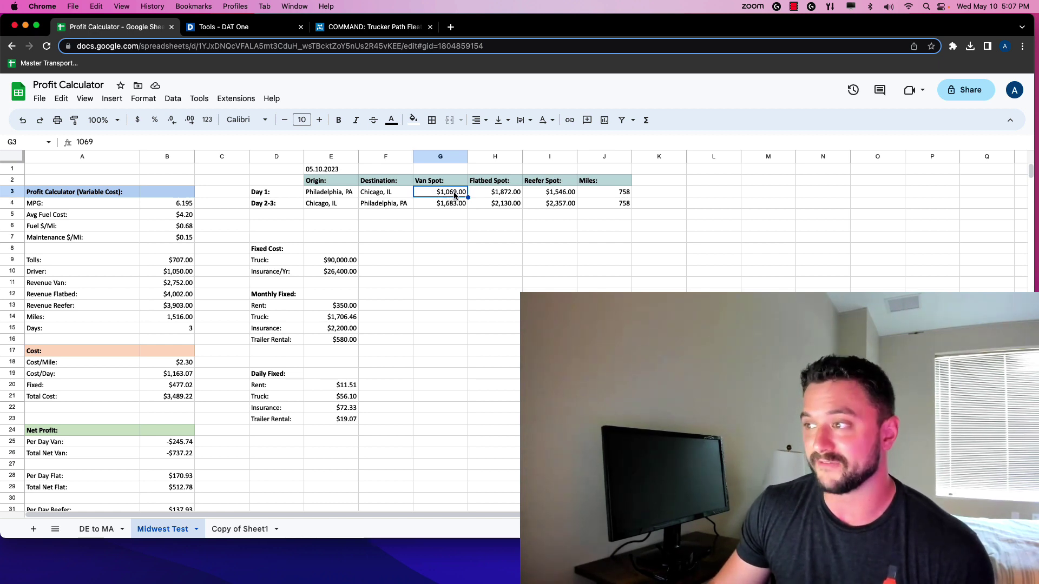
pyautogui.click(481, 192)
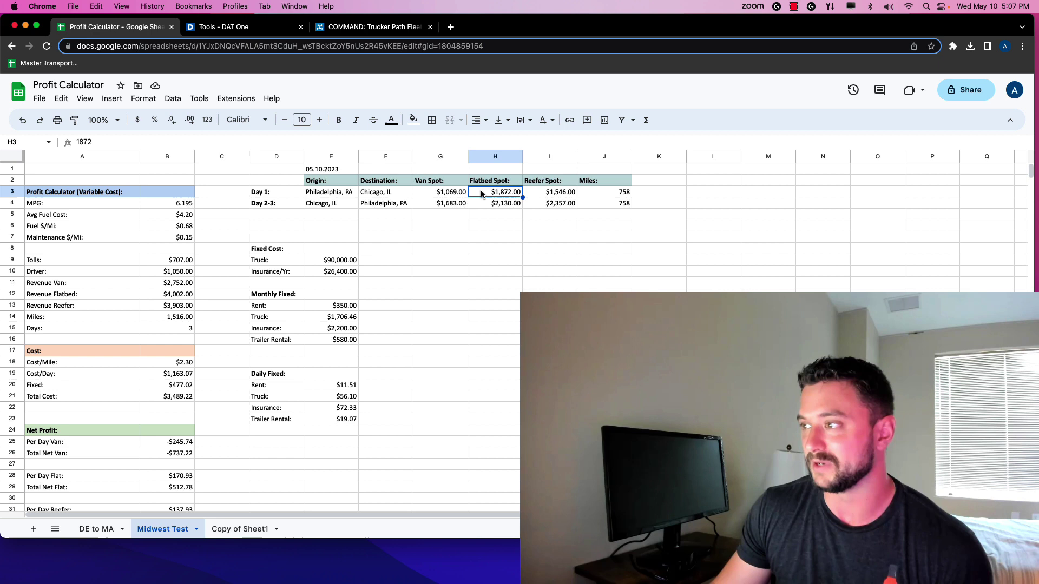
pyautogui.click(543, 193)
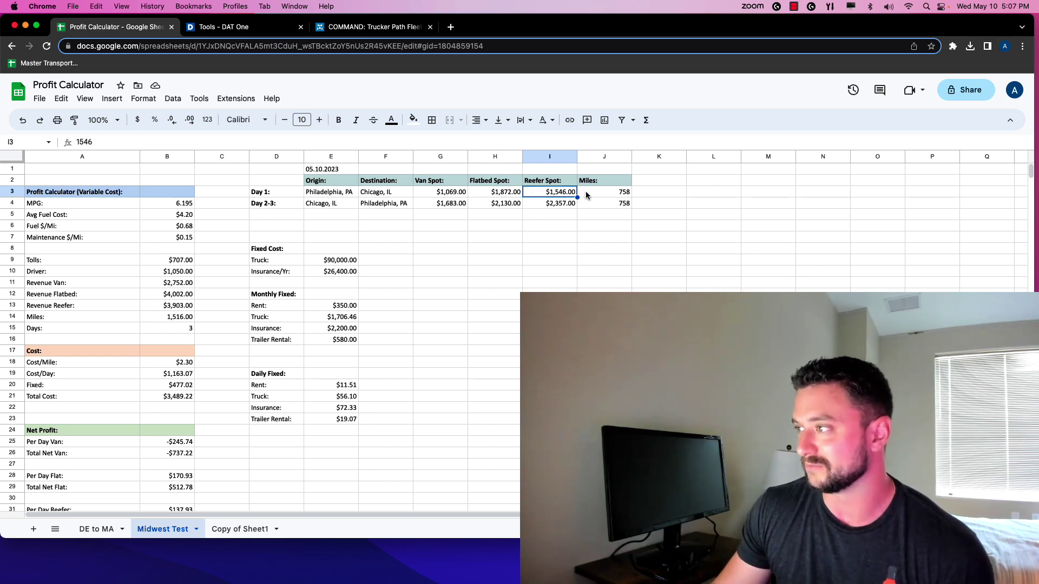
pyautogui.moveTo(589, 193); pyautogui.dragTo(591, 202)
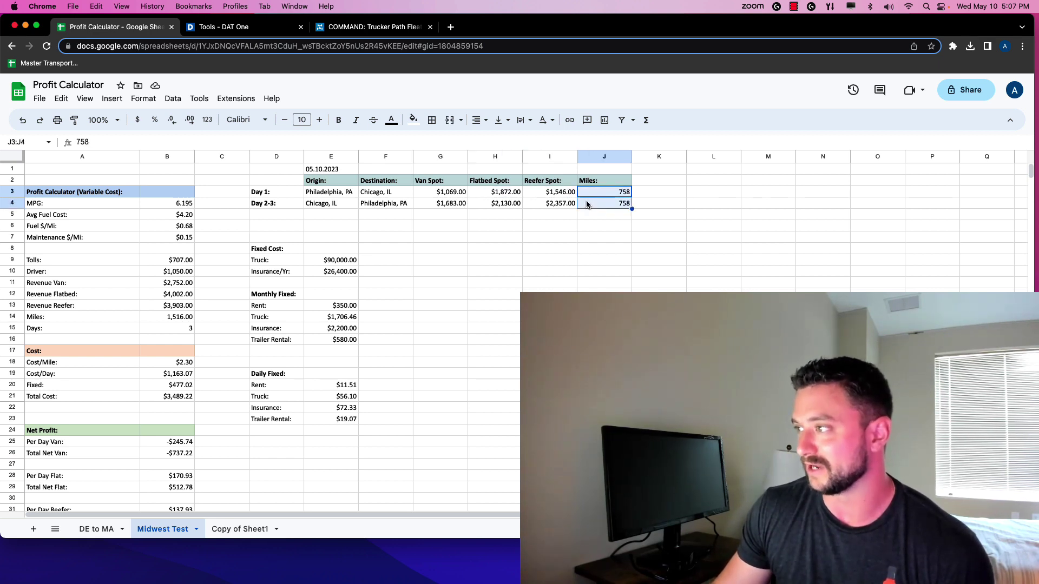
# Check the return-leg spot rates: van 1683, flatbed 2130, reefer 2357
pyautogui.click(559, 204)
pyautogui.click(448, 204)
pyautogui.moveTo(336, 205); pyautogui.dragTo(498, 205)
pyautogui.click(459, 205)
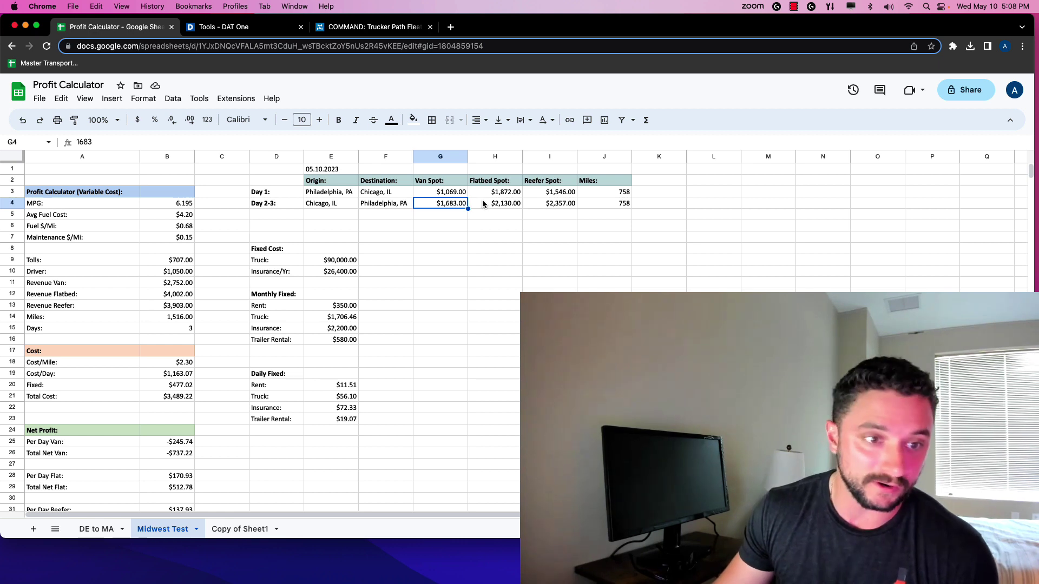
pyautogui.click(485, 204)
pyautogui.click(440, 206)
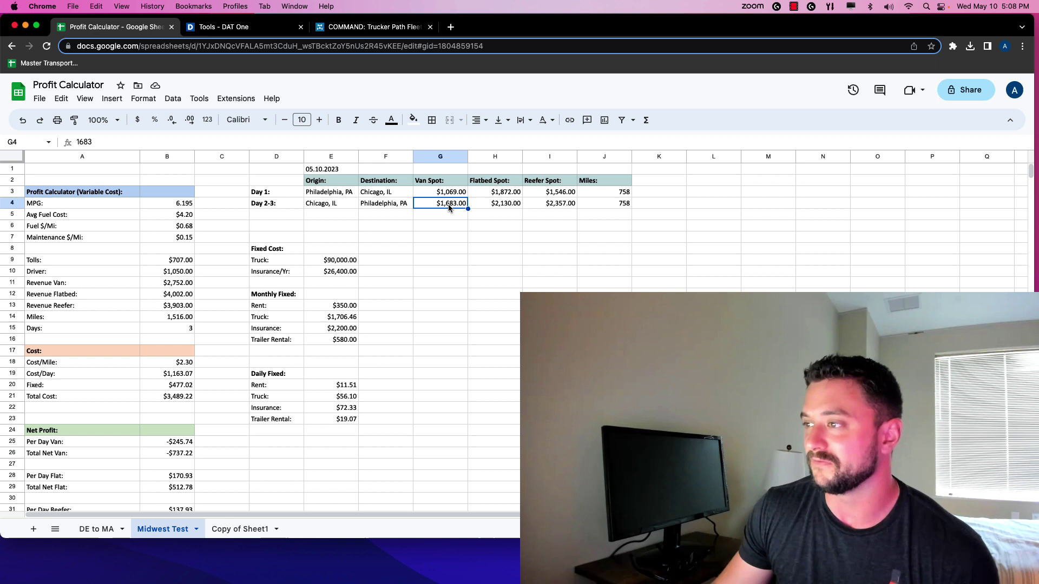
pyautogui.click(492, 205)
pyautogui.click(530, 205)
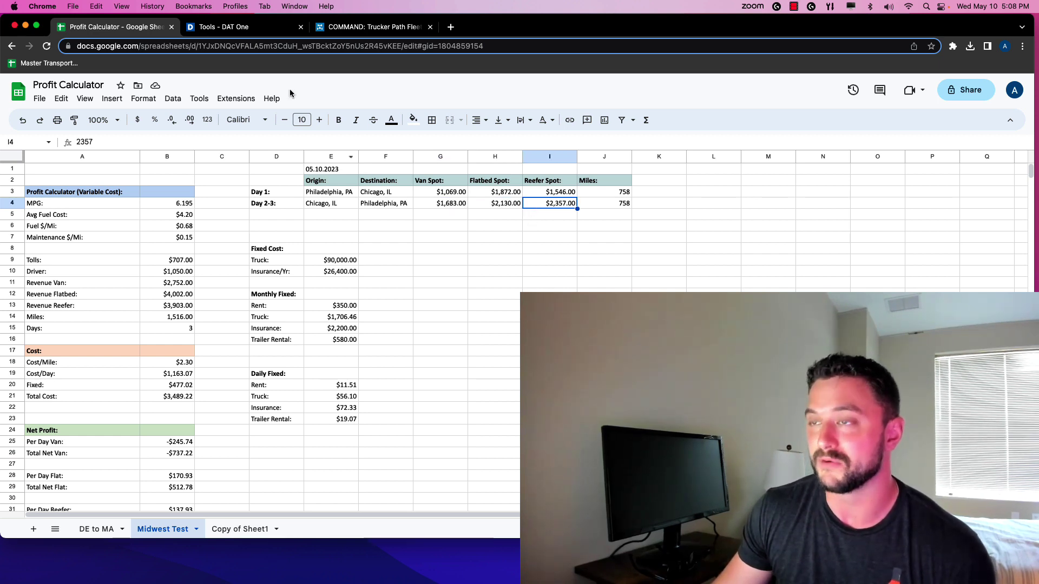
pyautogui.click(259, 31)
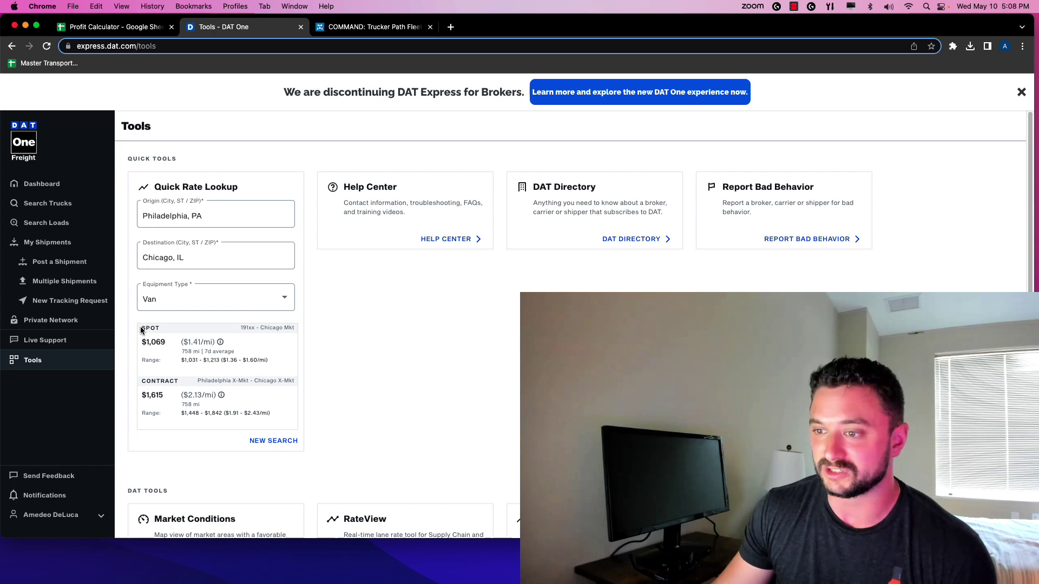
pyautogui.moveTo(141, 326); pyautogui.dragTo(252, 383)
pyautogui.moveTo(144, 382)
pyautogui.mouseDown()
pyautogui.moveTo(274, 424)
pyautogui.moveTo(151, 397)
pyautogui.moveTo(139, 385)
pyautogui.mouseUp()
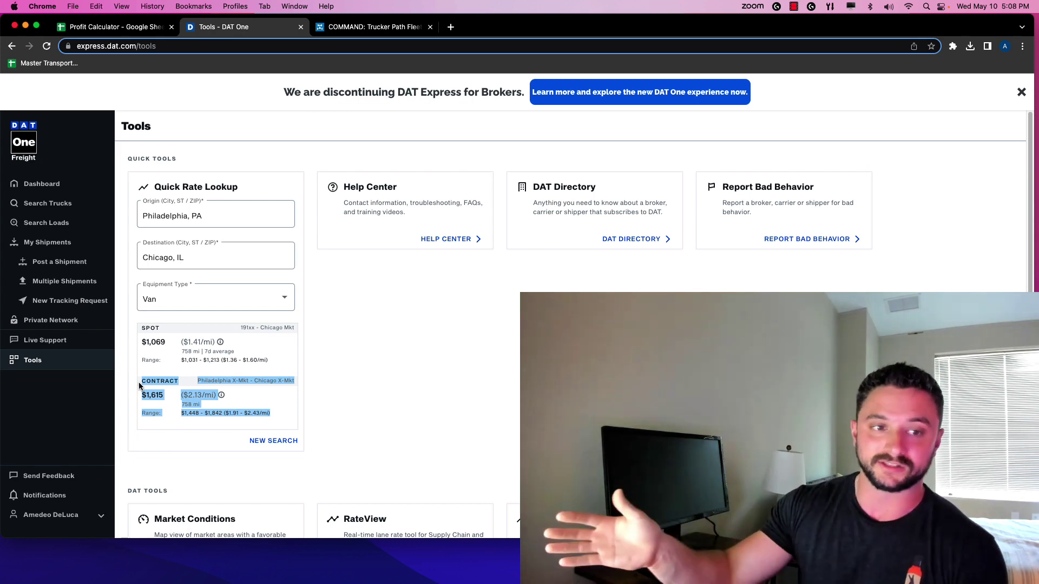
pyautogui.moveTo(165, 342); pyautogui.dragTo(231, 347)
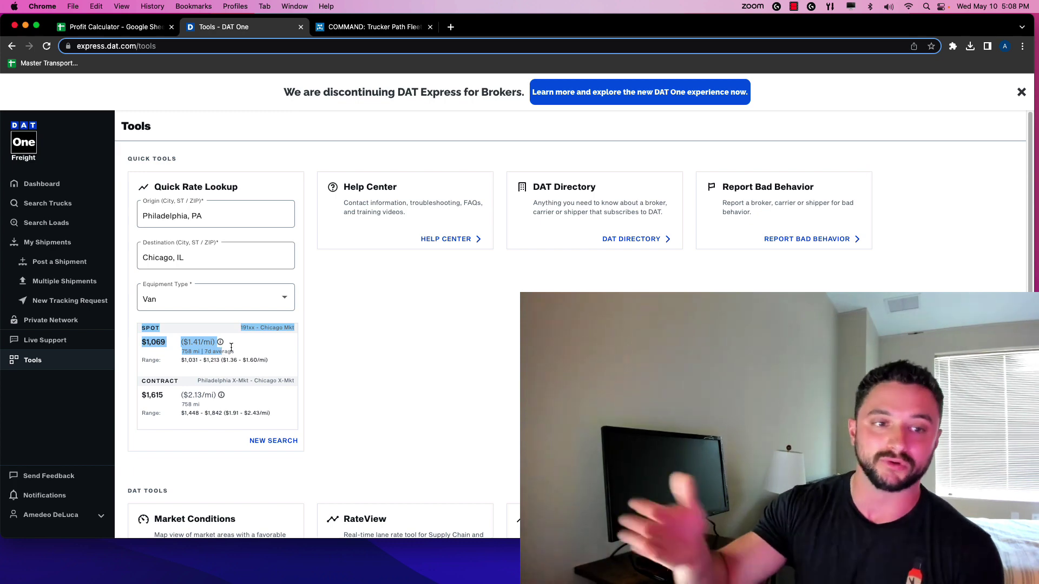
pyautogui.click(167, 390)
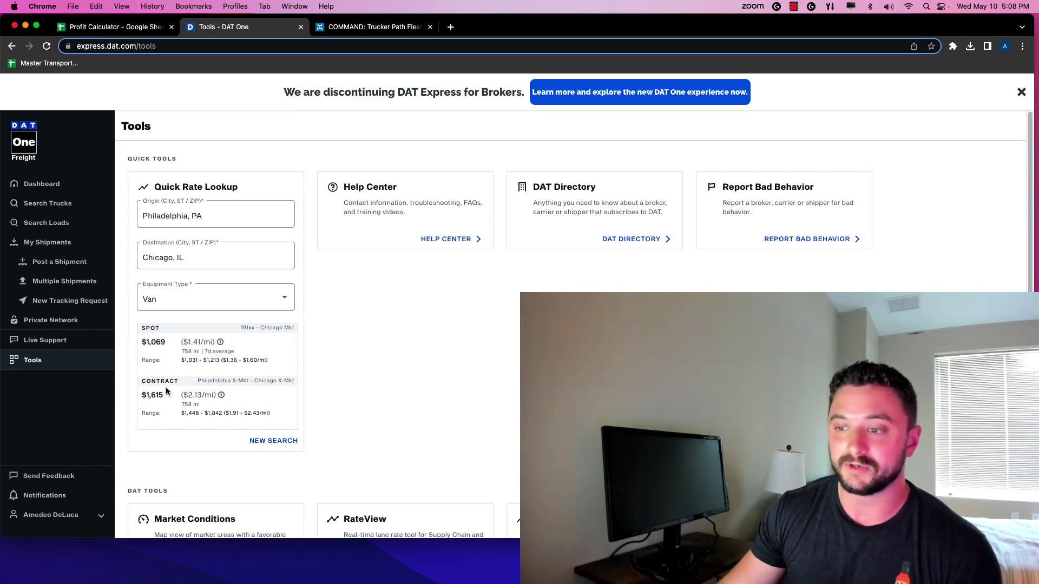
pyautogui.moveTo(146, 382); pyautogui.dragTo(284, 420)
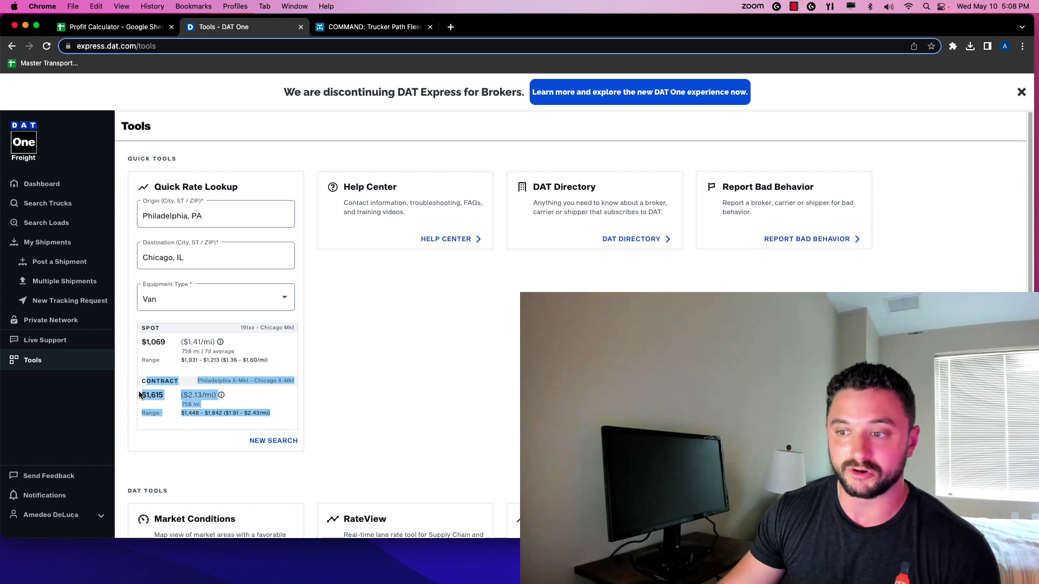
pyautogui.moveTo(139, 396); pyautogui.dragTo(274, 413)
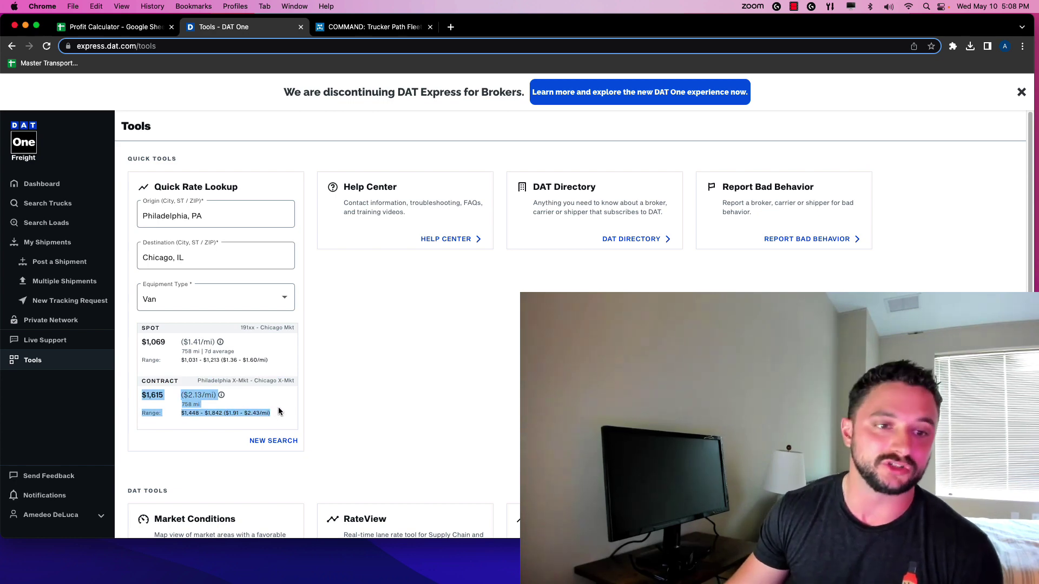
pyautogui.moveTo(142, 335); pyautogui.dragTo(263, 366)
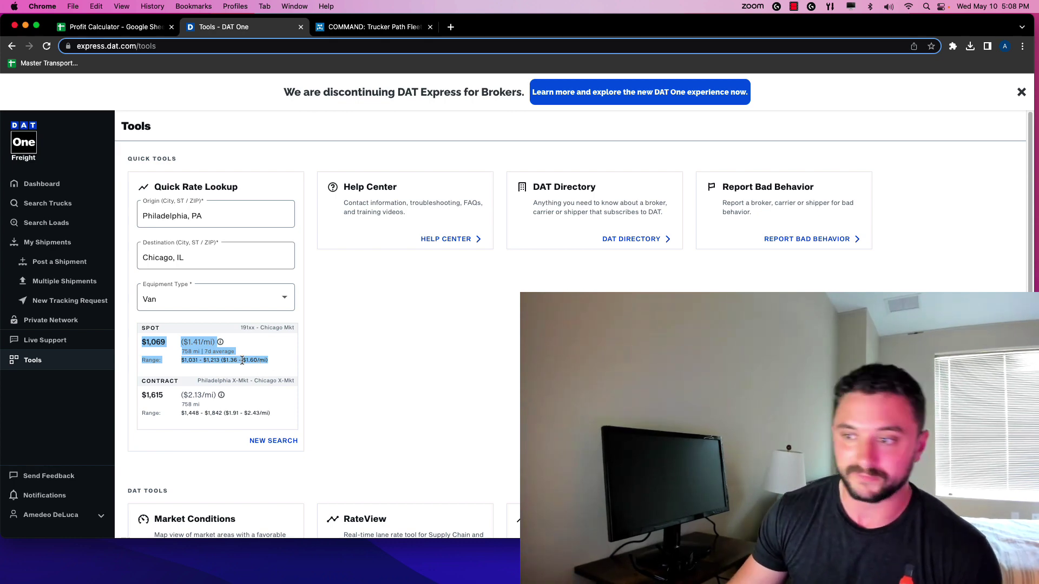
# Run a DAT One lookup for Flatbed on the lane, showing the $1,872 spot rate
pyautogui.click(241, 360)
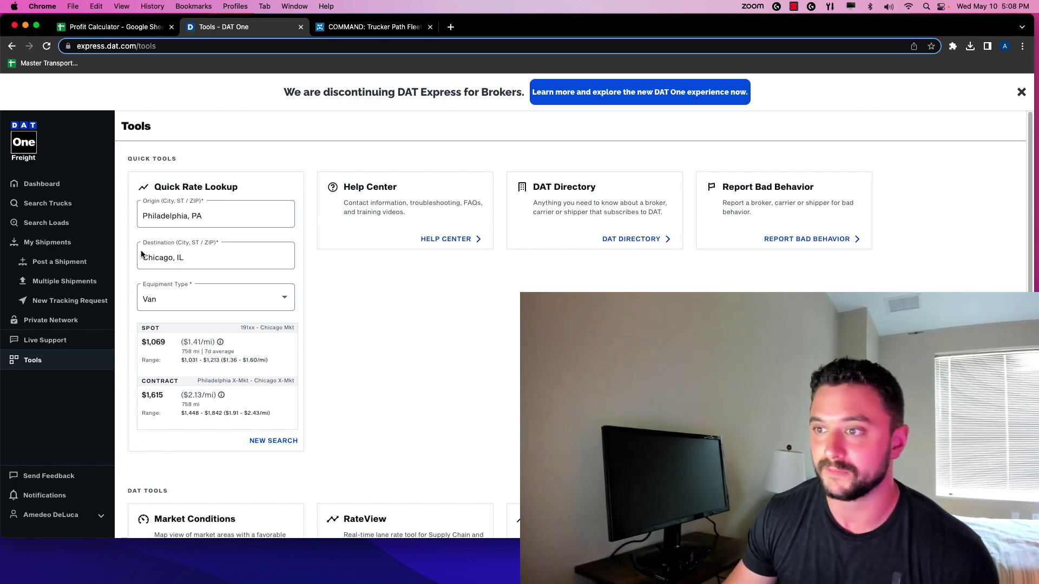
pyautogui.click(279, 441)
pyautogui.click(226, 297)
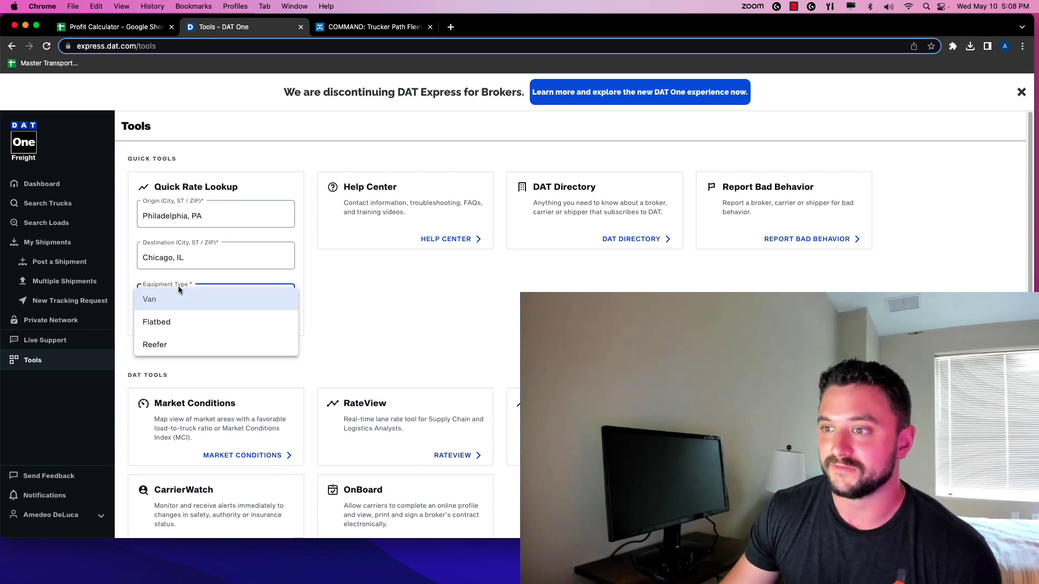
pyautogui.click(190, 323)
pyautogui.click(288, 326)
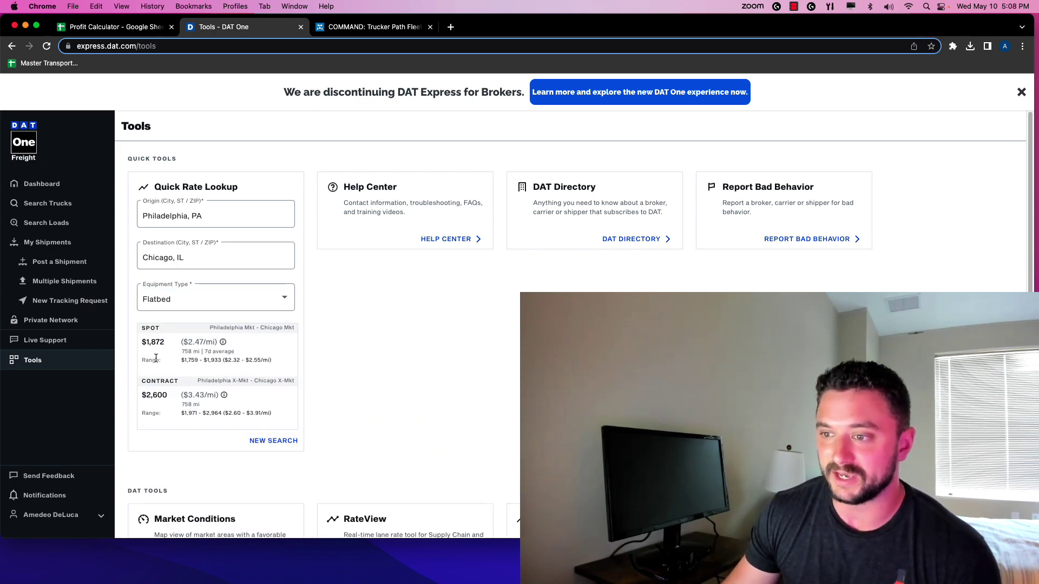
pyautogui.moveTo(236, 366); pyautogui.dragTo(149, 341)
pyautogui.click(150, 342)
# Back in the Profit Calculator, review the $707.00 Tolls row in A9:B9
pyautogui.hotkey('ctrl', 'shift', 'Tab')
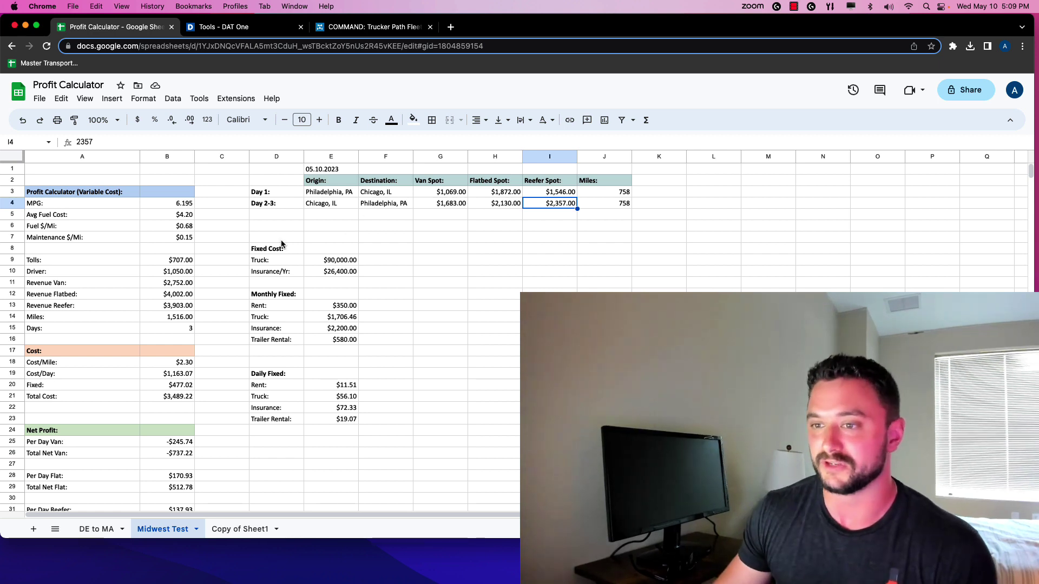
pyautogui.click(212, 249)
pyautogui.click(182, 260)
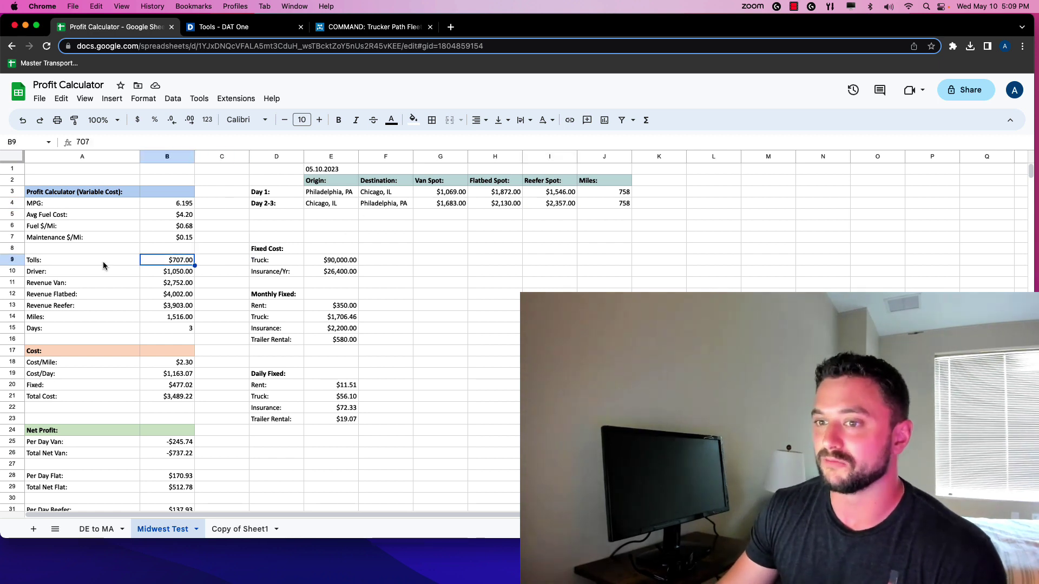
pyautogui.moveTo(73, 261); pyautogui.dragTo(158, 254)
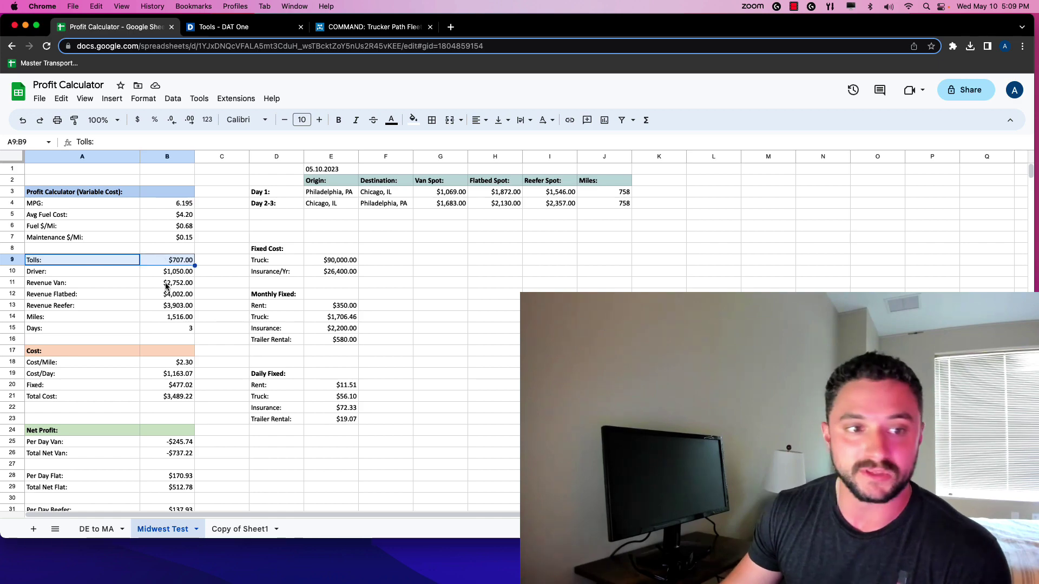
# Confirm the $707 toll total on the 1,530-mile Trucker Path round trip, then return to the sheet
pyautogui.click(363, 28)
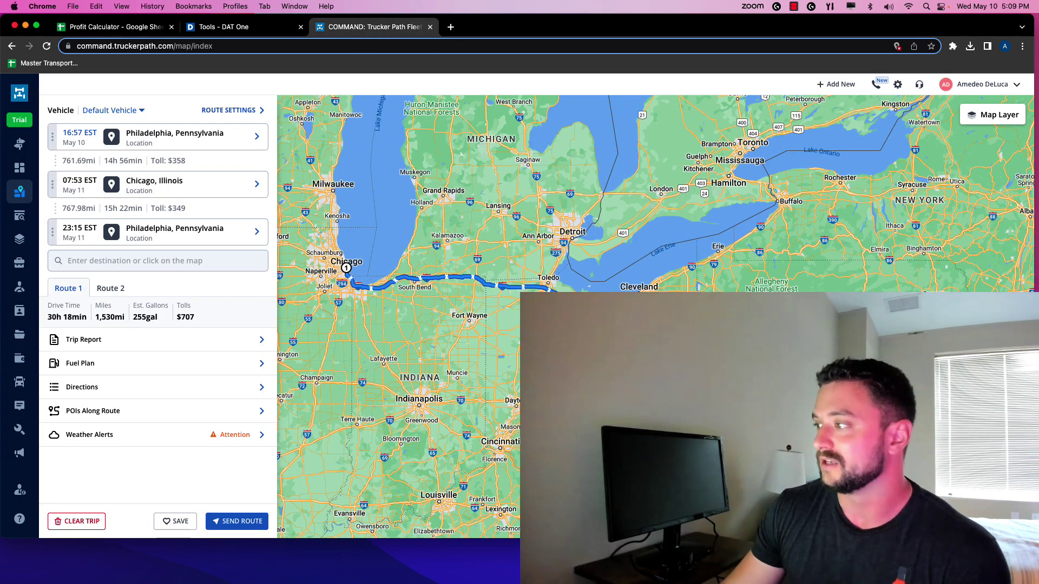
pyautogui.moveTo(175, 317)
pyautogui.mouseDown()
pyautogui.moveTo(194, 317)
pyautogui.moveTo(173, 320)
pyautogui.mouseUp()
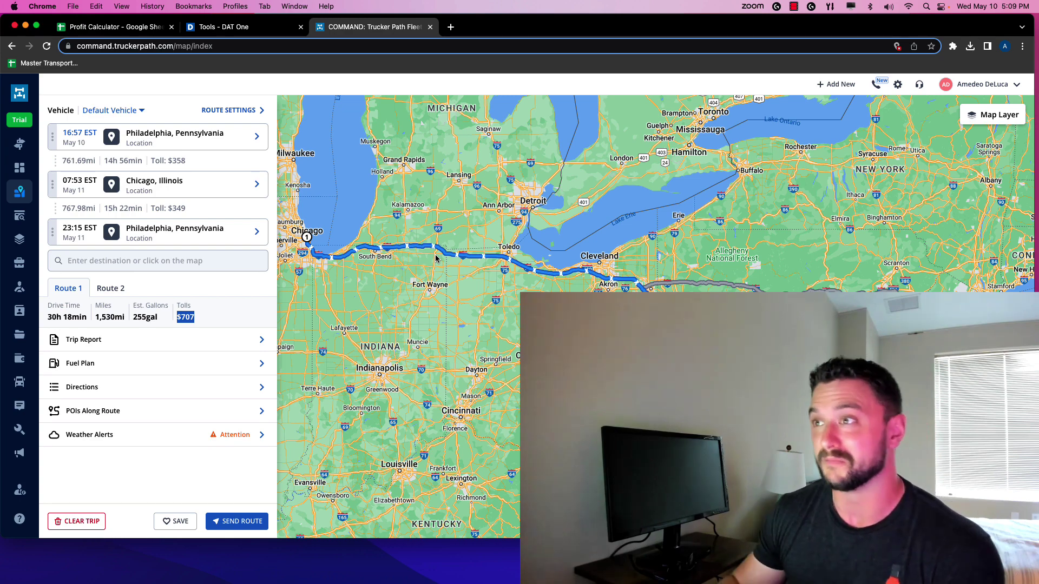
pyautogui.press('super+1')
pyautogui.click(155, 272)
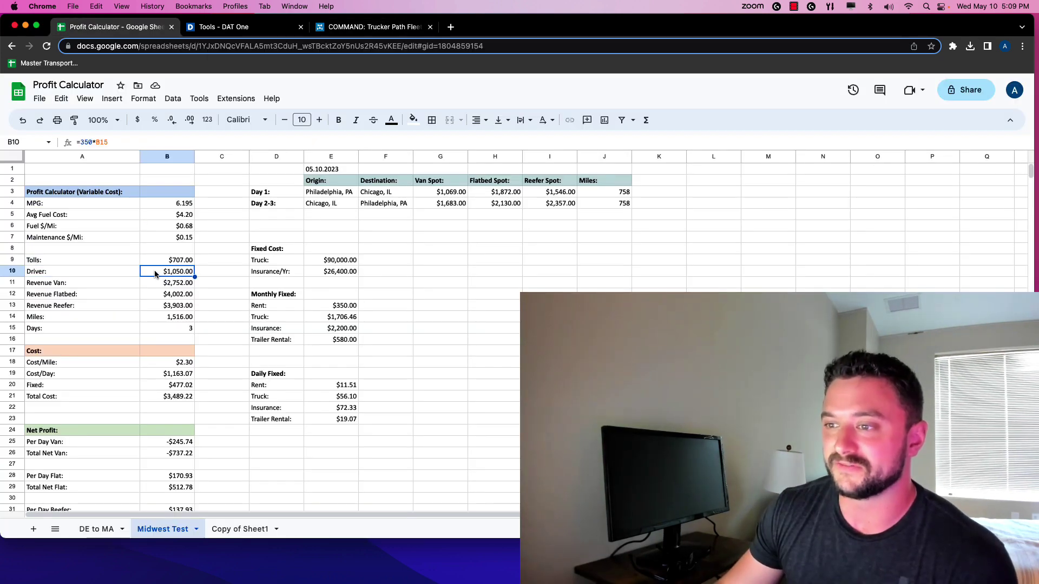
pyautogui.moveTo(156, 275)
pyautogui.mouseDown()
pyautogui.moveTo(138, 273)
pyautogui.moveTo(165, 274)
pyautogui.mouseUp()
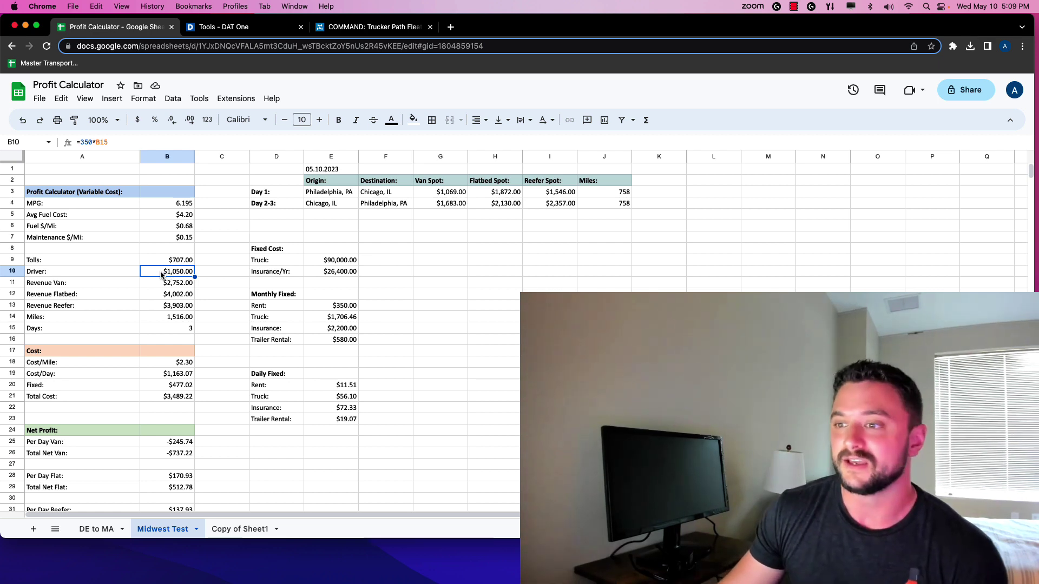
pyautogui.moveTo(155, 284); pyautogui.dragTo(109, 304)
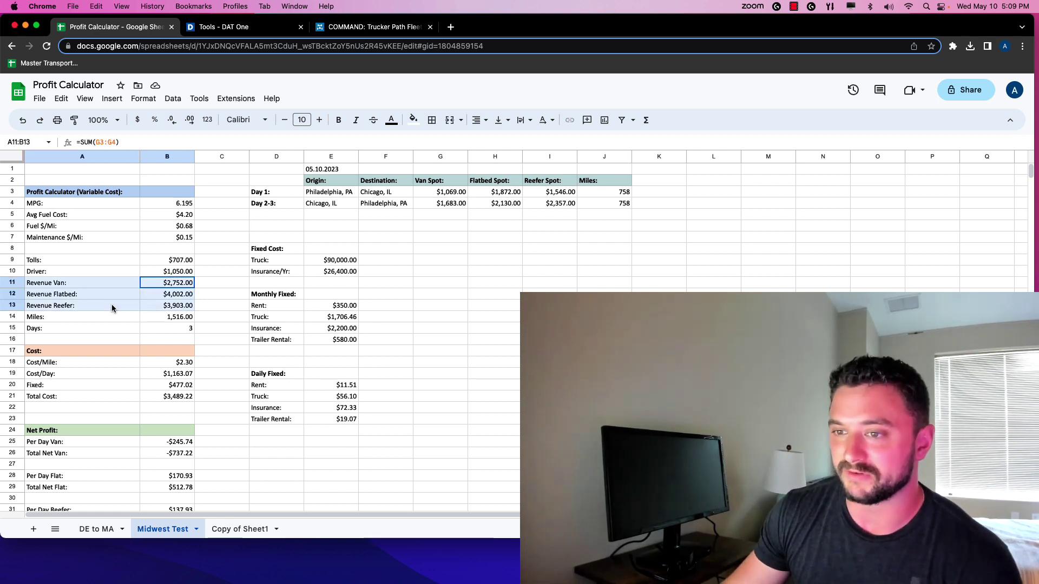
pyautogui.click(102, 285)
pyautogui.click(150, 295)
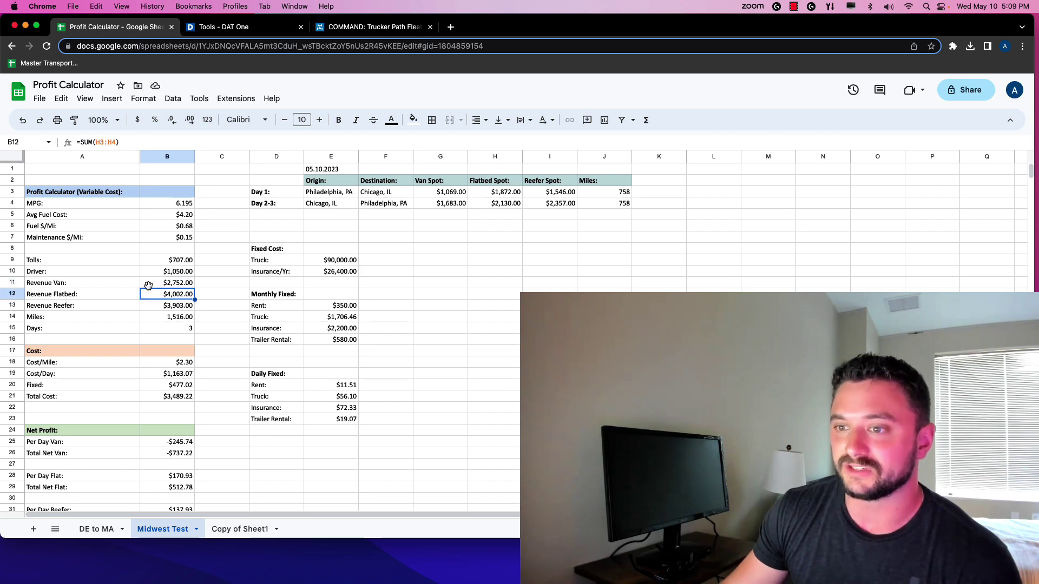
pyautogui.click(148, 284)
pyautogui.click(148, 294)
pyautogui.click(149, 305)
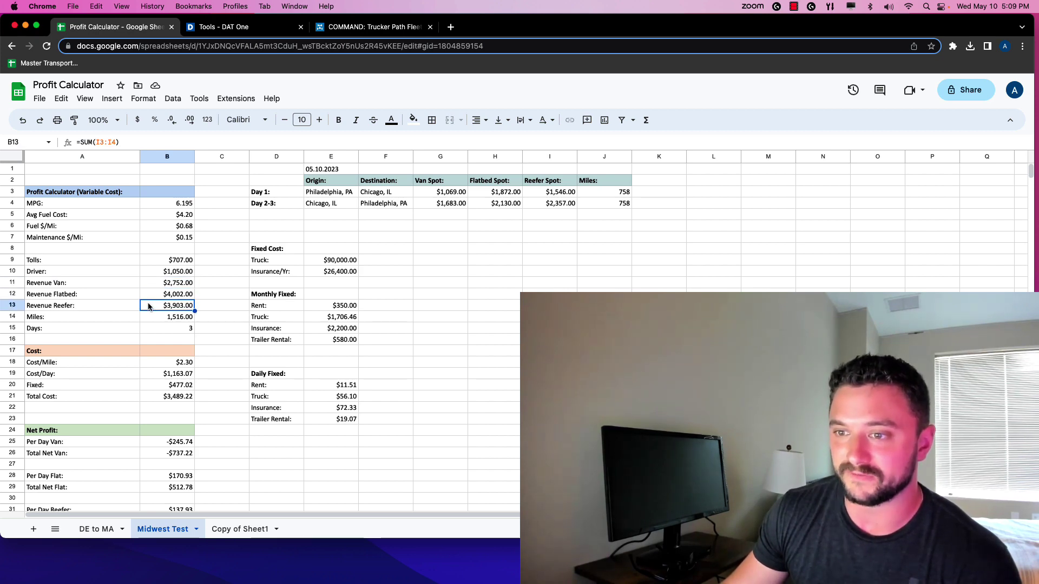
pyautogui.click(151, 294)
pyautogui.click(153, 305)
pyautogui.click(153, 297)
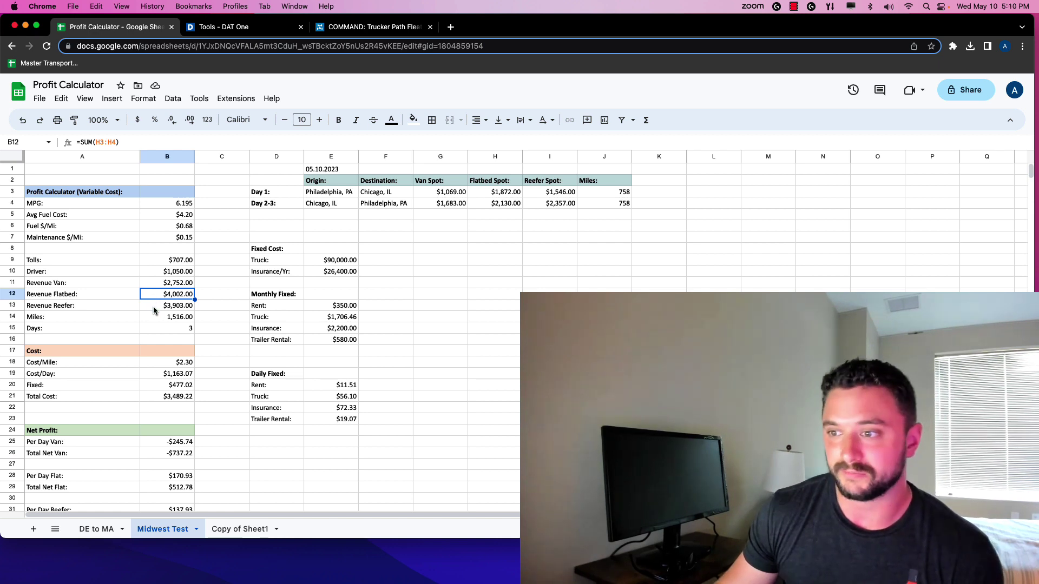
pyautogui.click(154, 306)
pyautogui.click(150, 318)
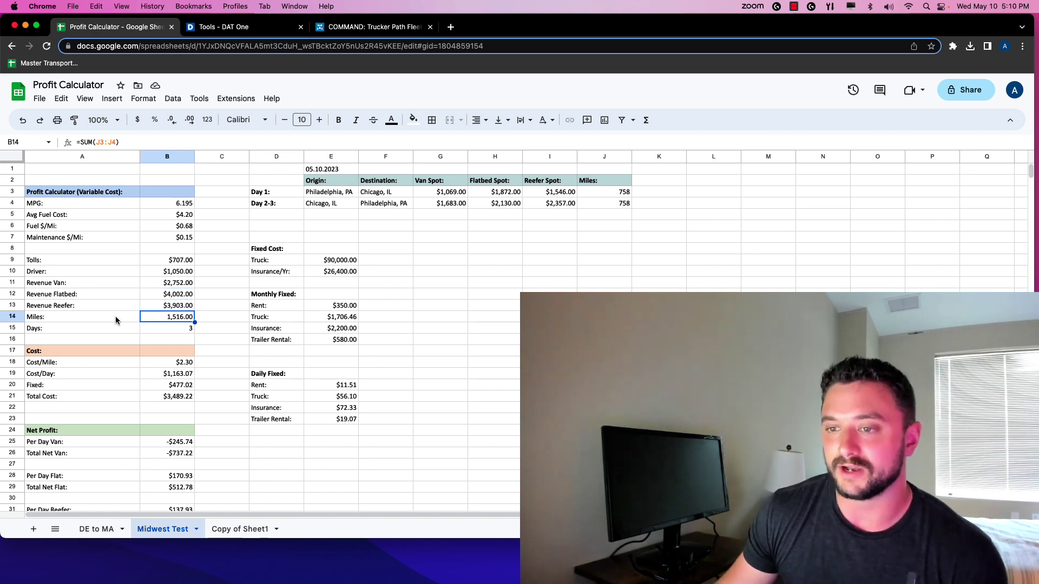
pyautogui.scroll(-1, 115, 319)
pyautogui.click(154, 316)
pyautogui.scroll(-5, 100, 314)
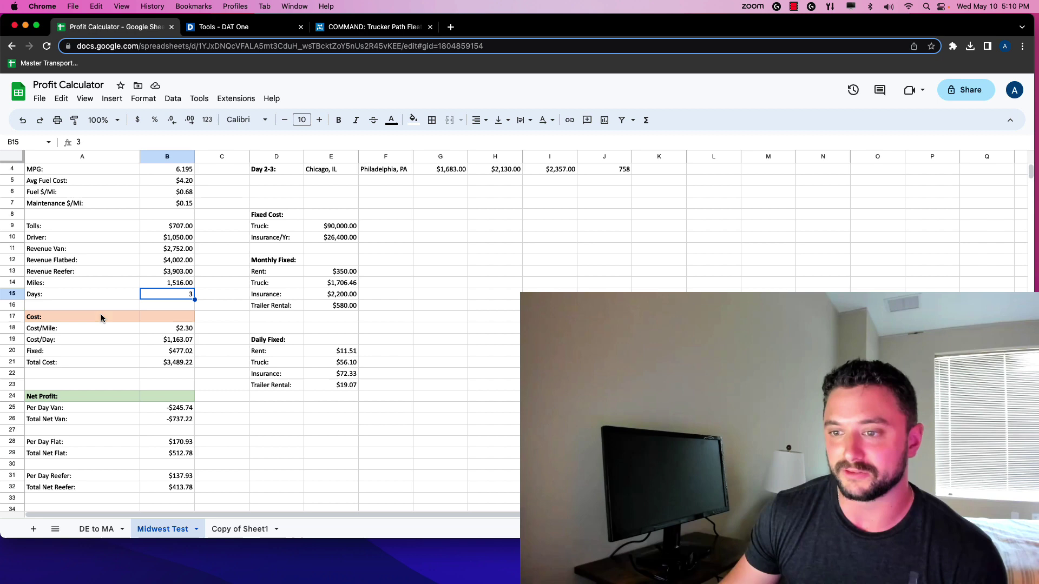
pyautogui.click(151, 272)
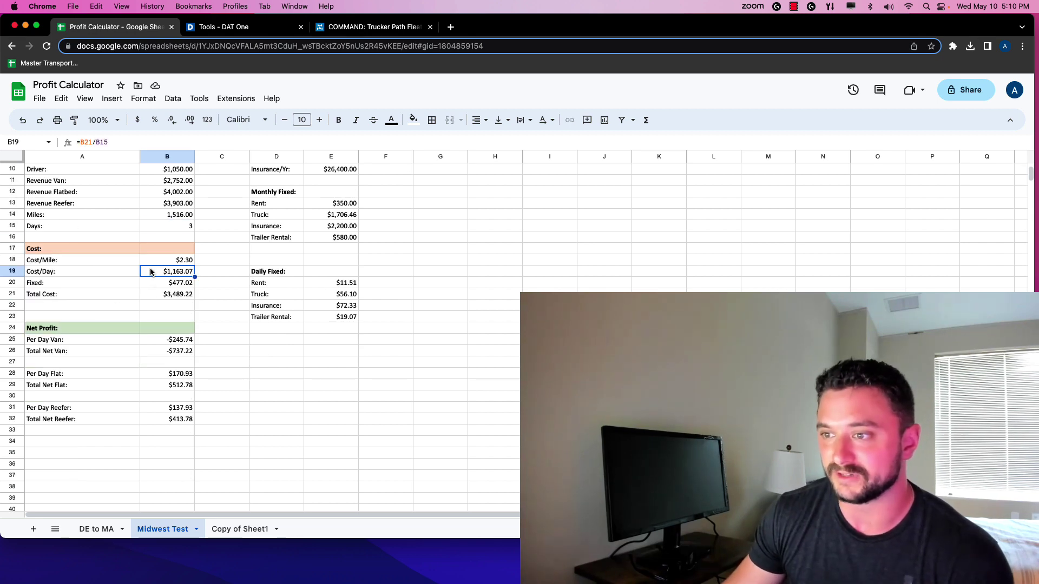
pyautogui.click(157, 328)
pyautogui.scroll(5, 145, 314)
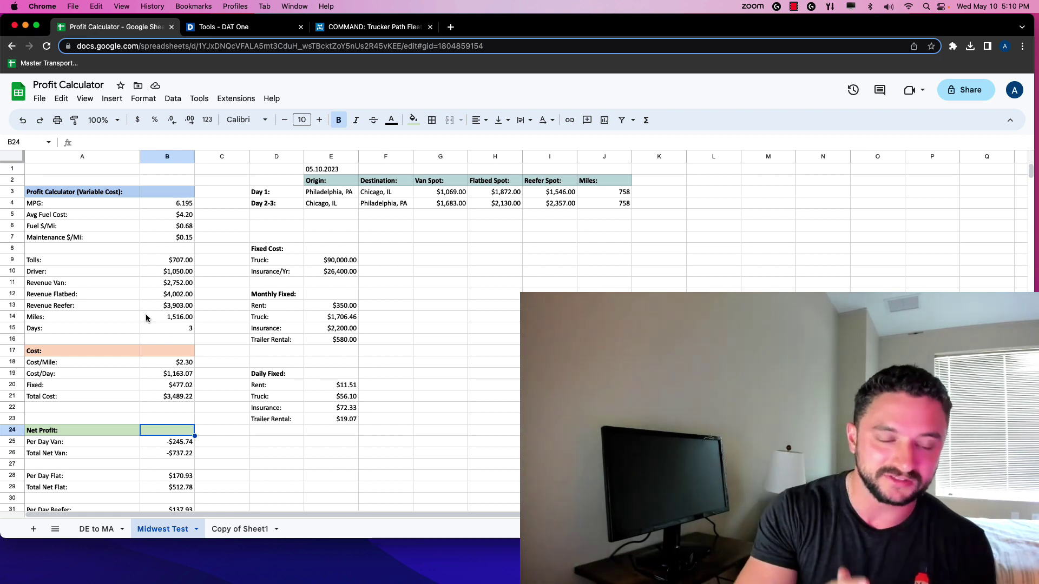
pyautogui.click(153, 445)
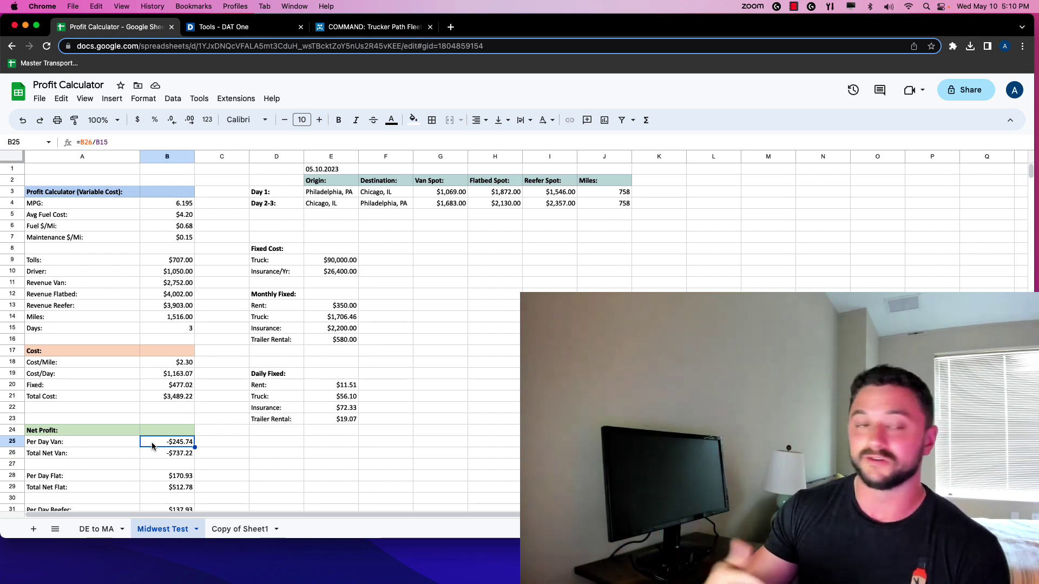
# Look up the Van spot rate in DAT One: $1,069, range $1,031–$1,213. Then select the sheet's Total Net Van row
pyautogui.click(242, 28)
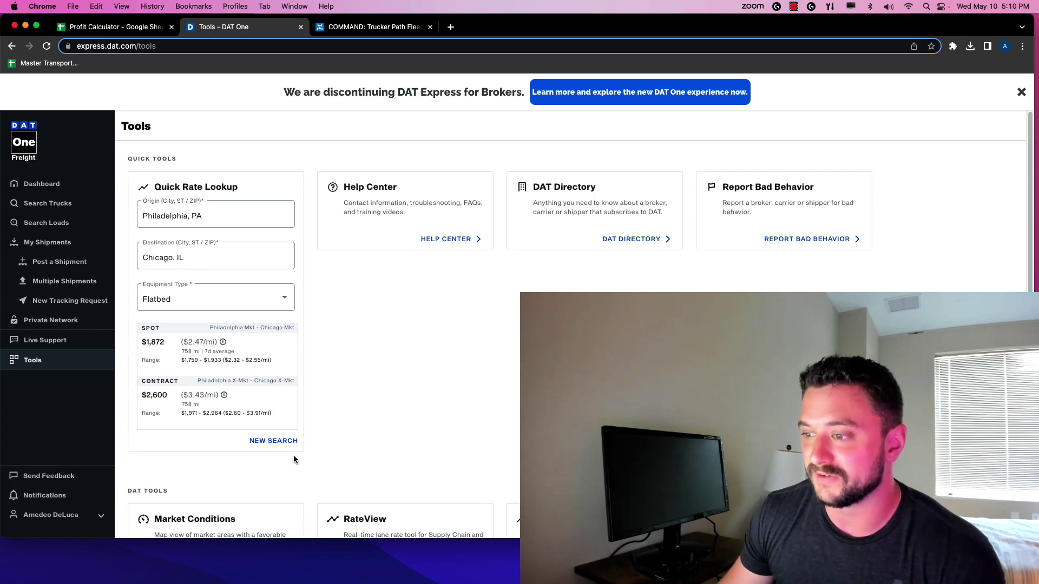
pyautogui.click(276, 441)
pyautogui.click(204, 297)
pyautogui.click(172, 362)
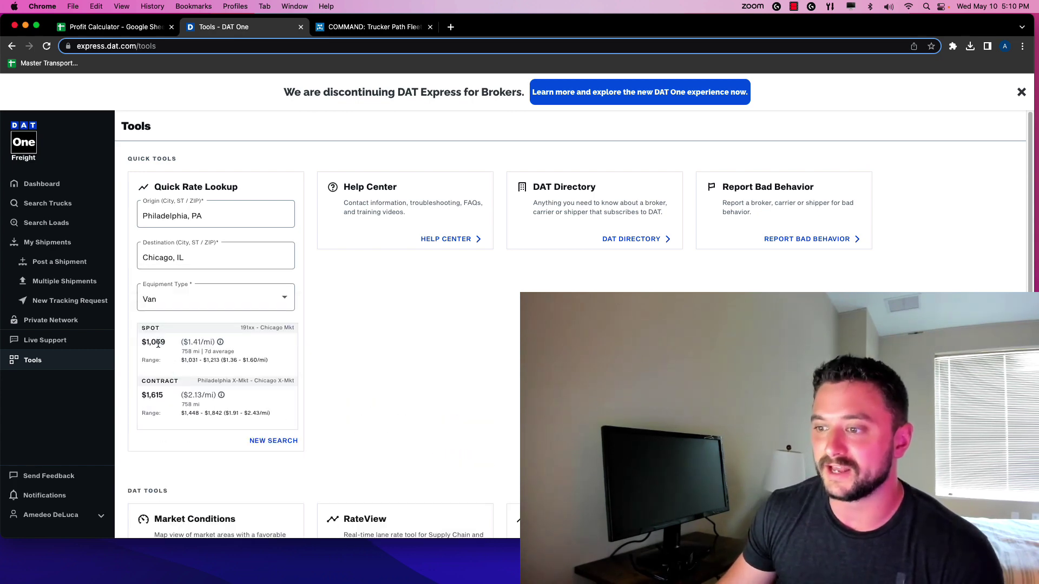
pyautogui.moveTo(150, 344); pyautogui.dragTo(222, 361)
pyautogui.click(207, 360)
pyautogui.click(198, 361)
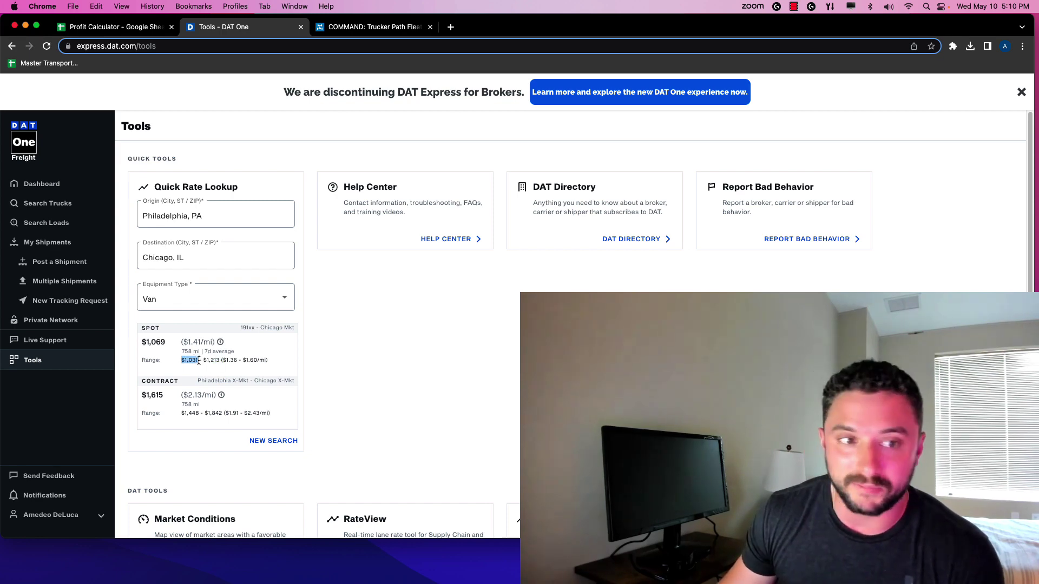
pyautogui.moveTo(149, 342); pyautogui.dragTo(184, 353)
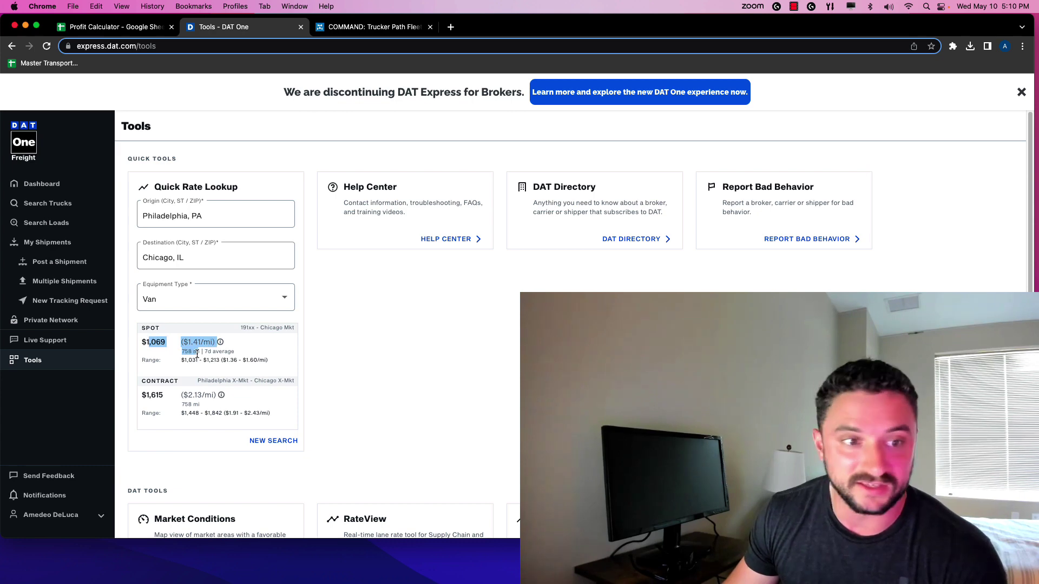
pyautogui.hotkey('ctrl', 'shift', 'Tab')
pyautogui.click(129, 430)
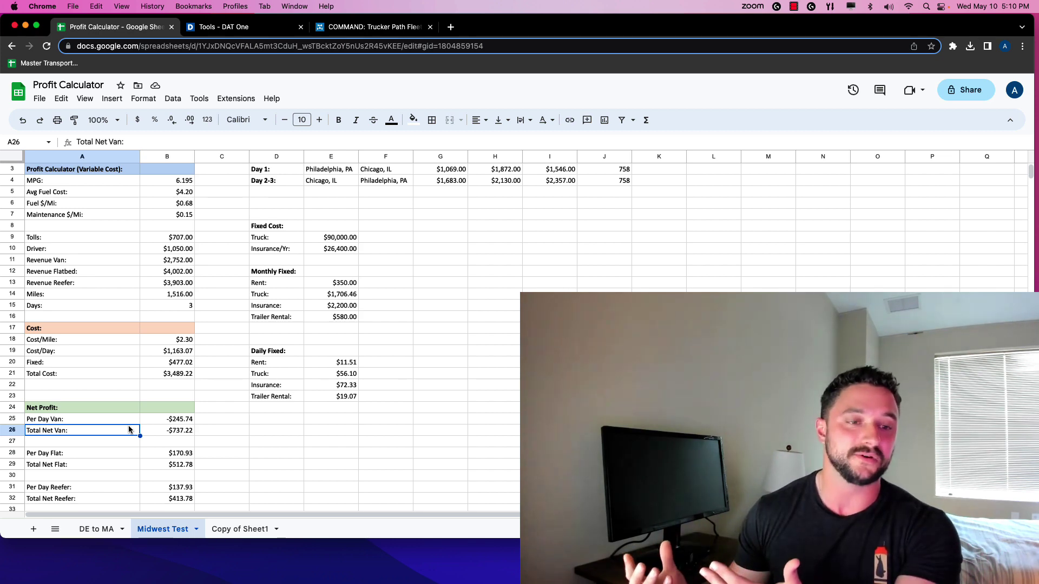
pyautogui.scroll(-3, 131, 381)
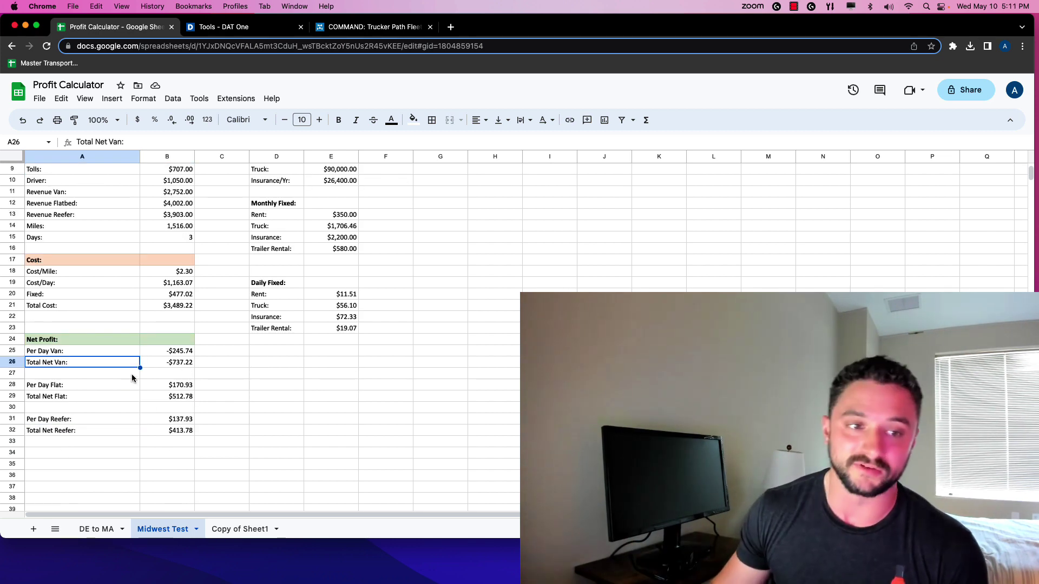
pyautogui.click(160, 363)
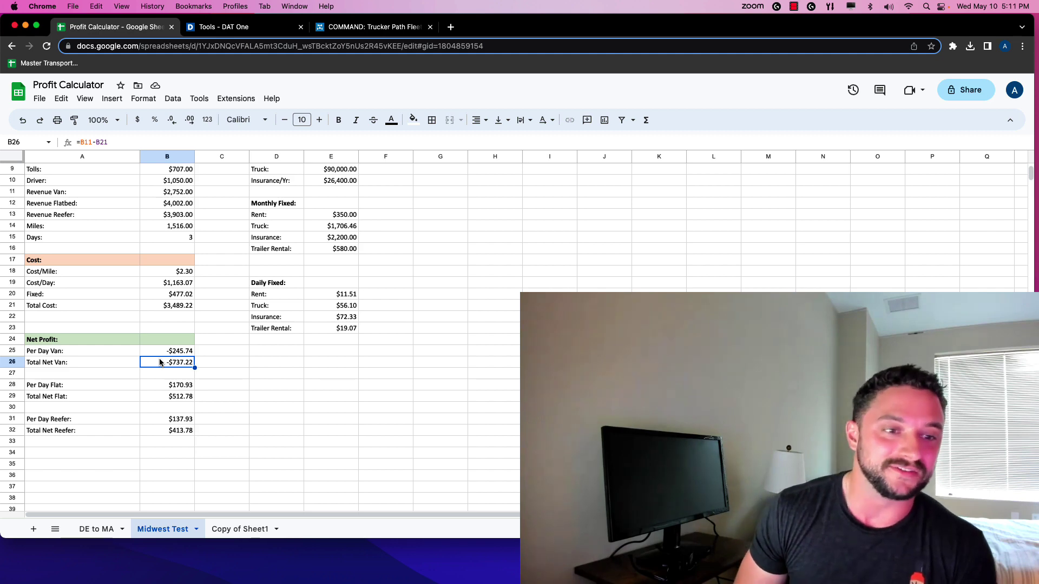
pyautogui.click(119, 387)
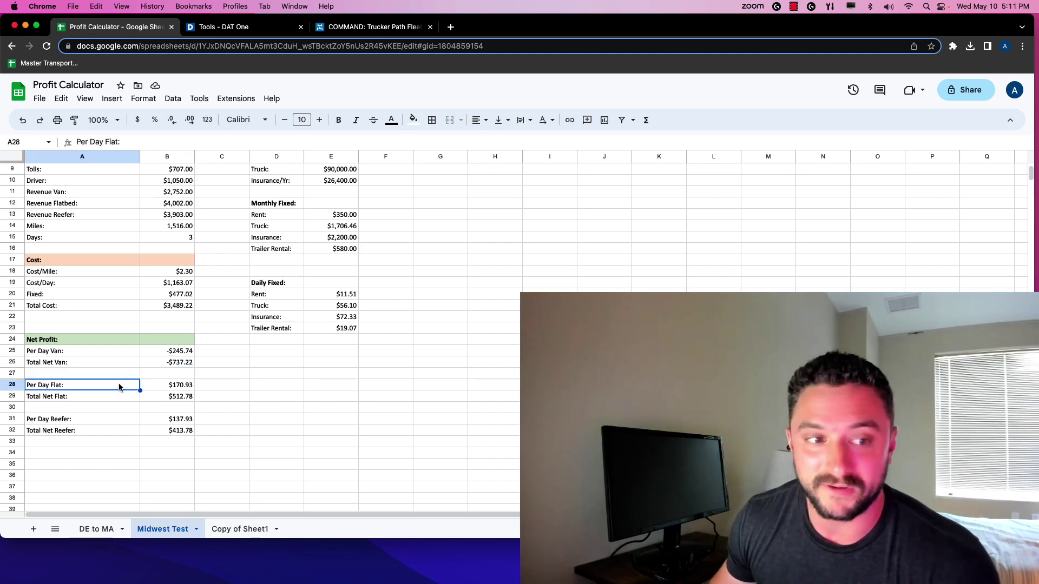
pyautogui.scroll(-1, 119, 386)
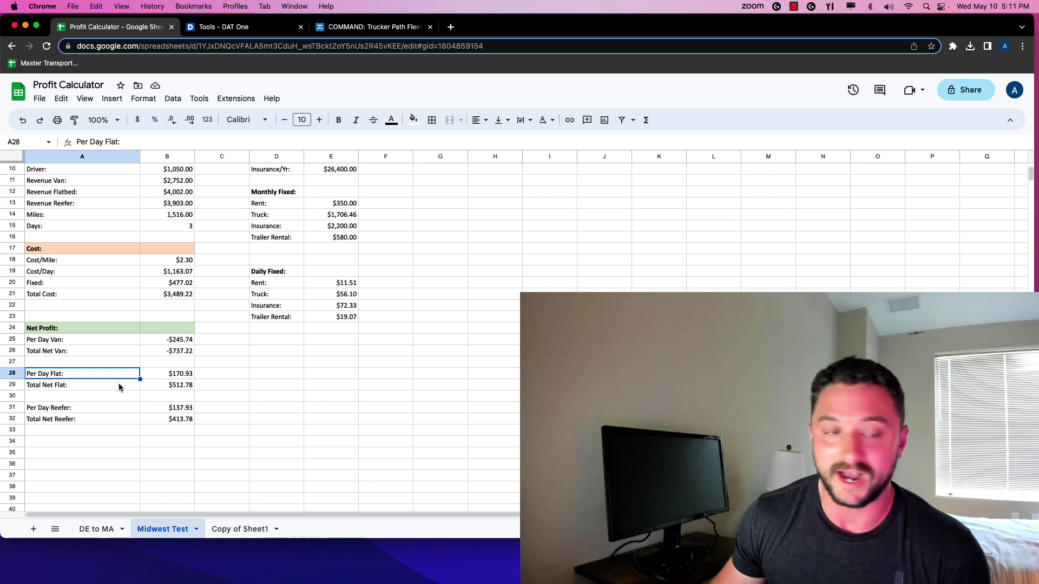
pyautogui.click(148, 192)
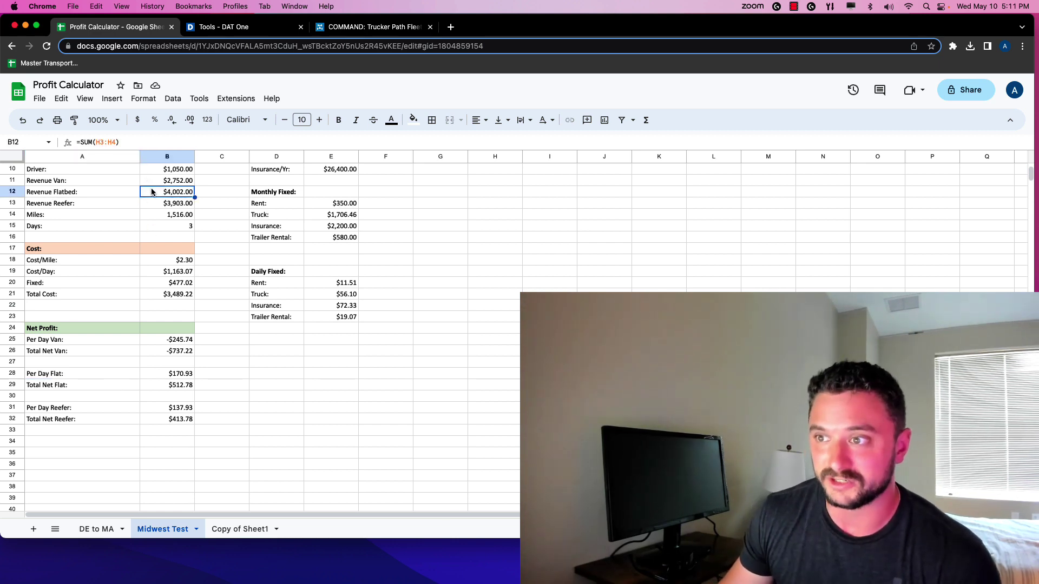
pyautogui.click(152, 385)
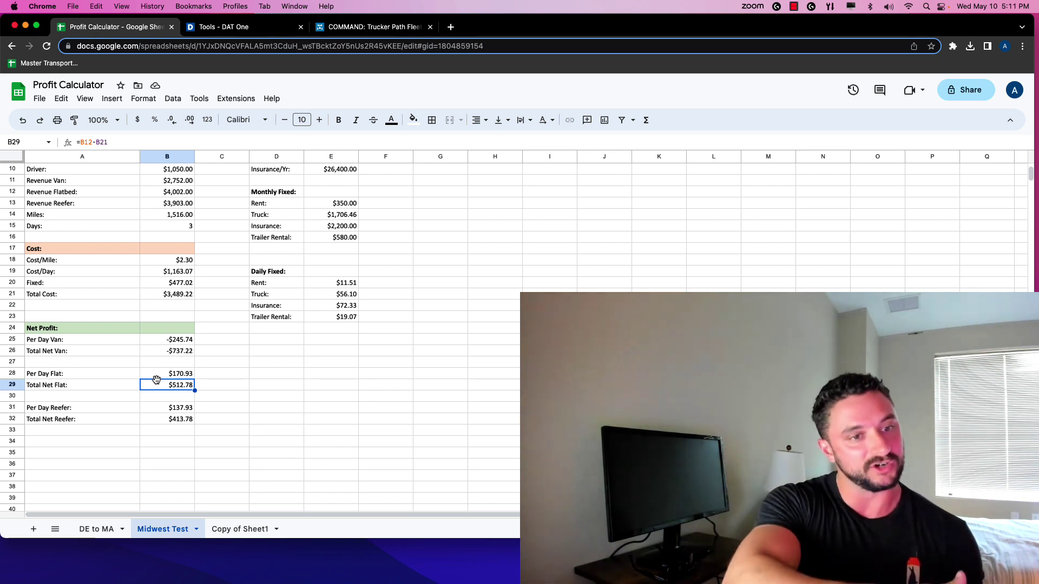
pyautogui.click(156, 377)
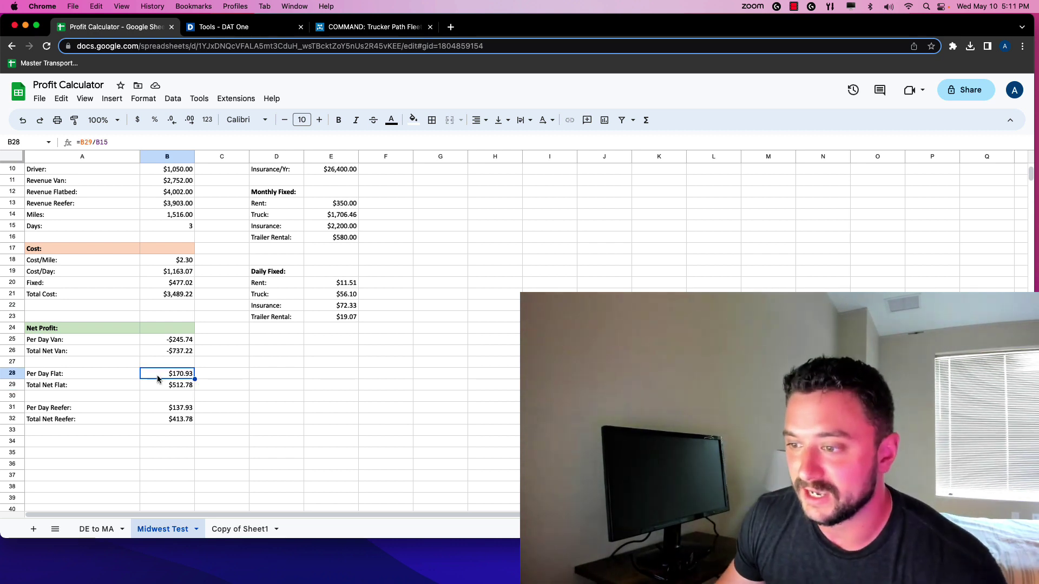
pyautogui.click(116, 377)
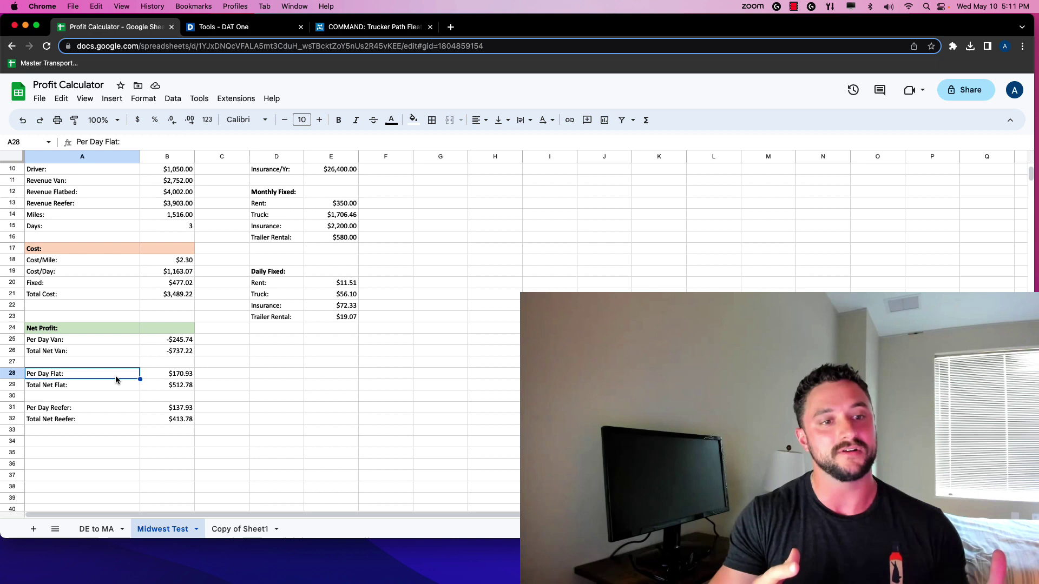
pyautogui.click(147, 375)
pyautogui.click(153, 386)
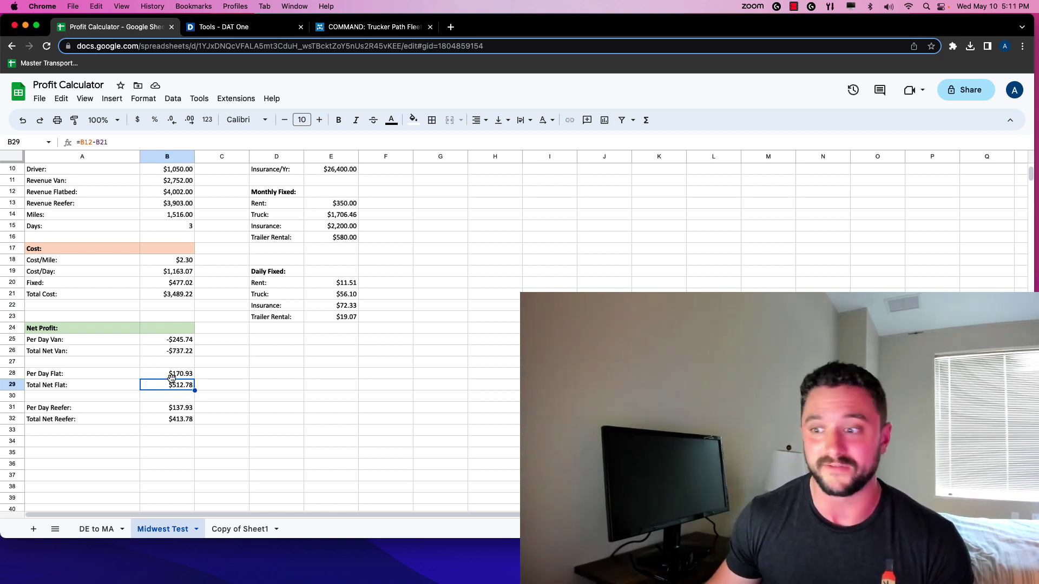
pyautogui.scroll(1, 134, 280)
pyautogui.click(163, 193)
pyautogui.click(162, 205)
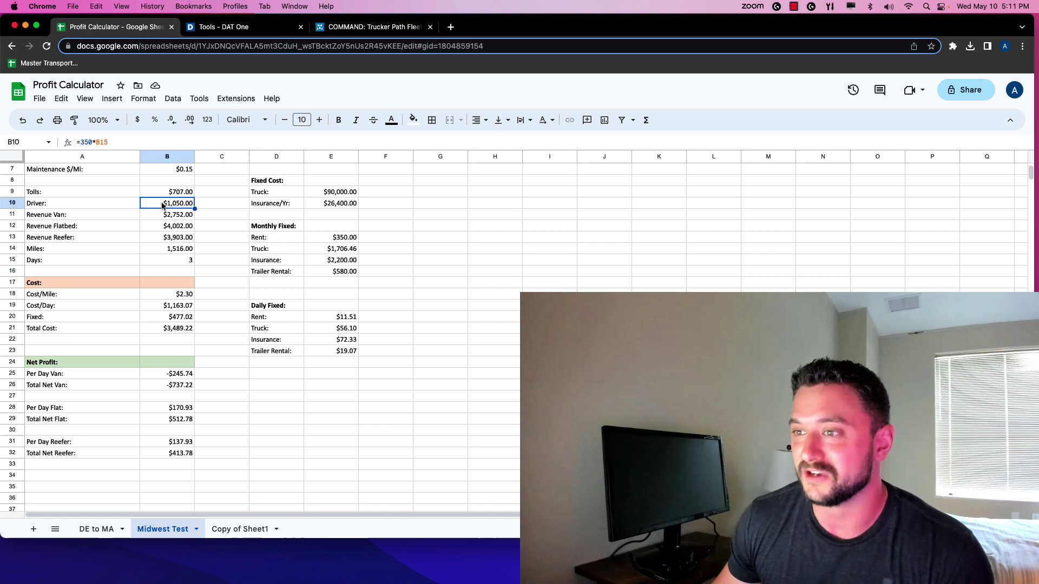
pyautogui.click(164, 420)
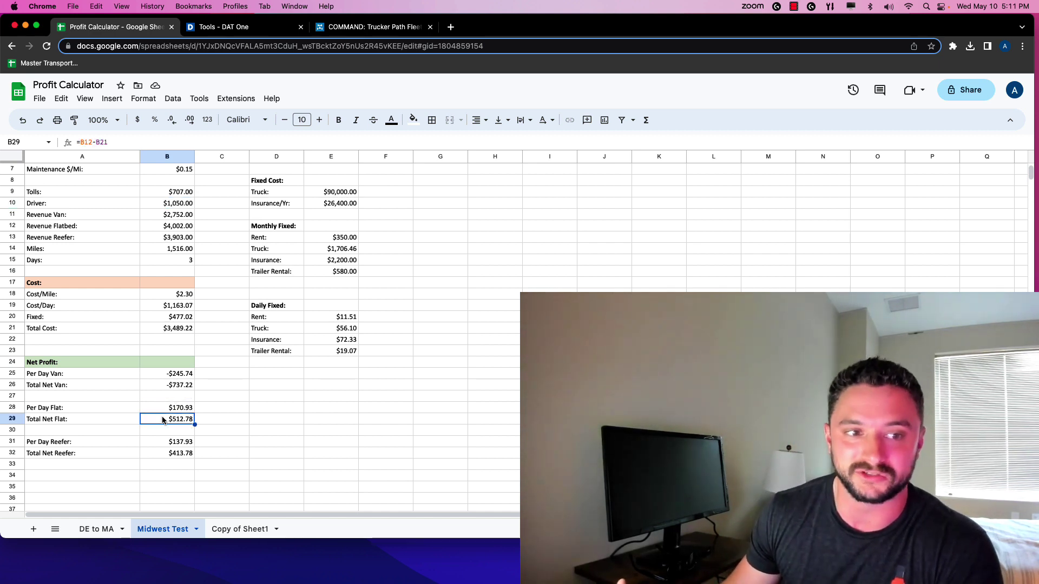
pyautogui.click(157, 450)
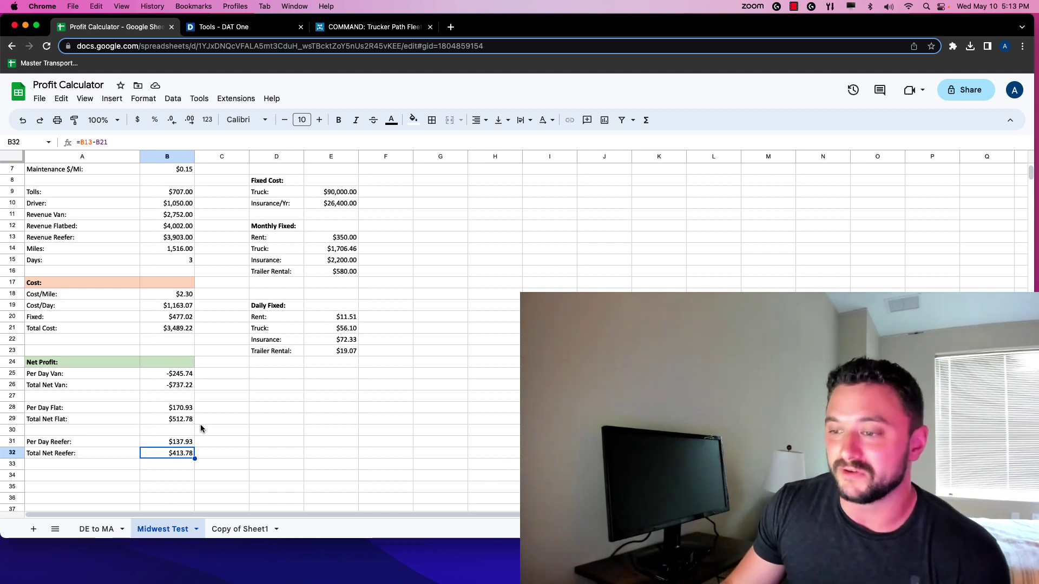
pyautogui.click(160, 410)
pyautogui.click(163, 418)
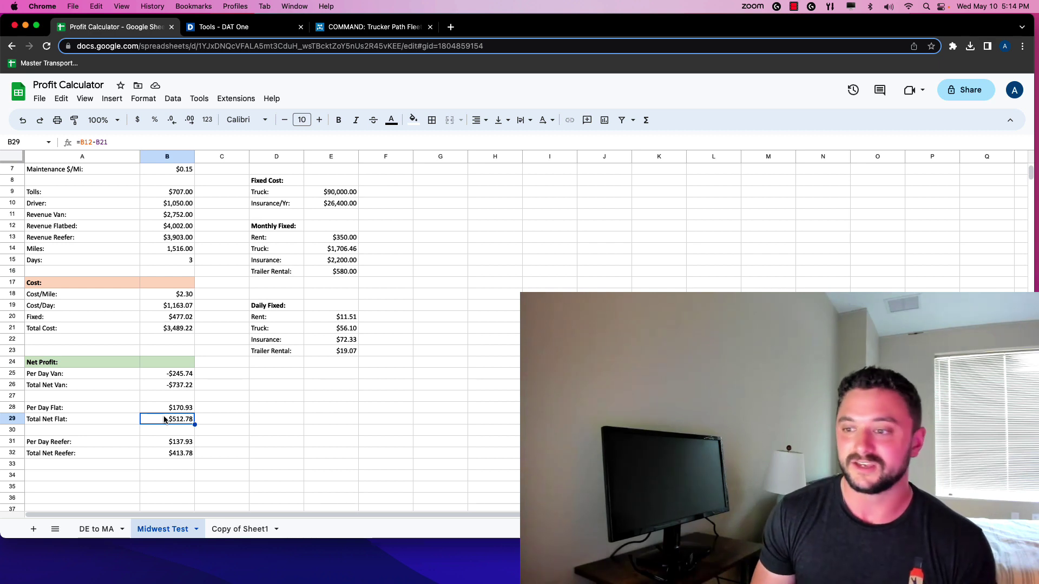
pyautogui.moveTo(65, 442); pyautogui.dragTo(158, 452)
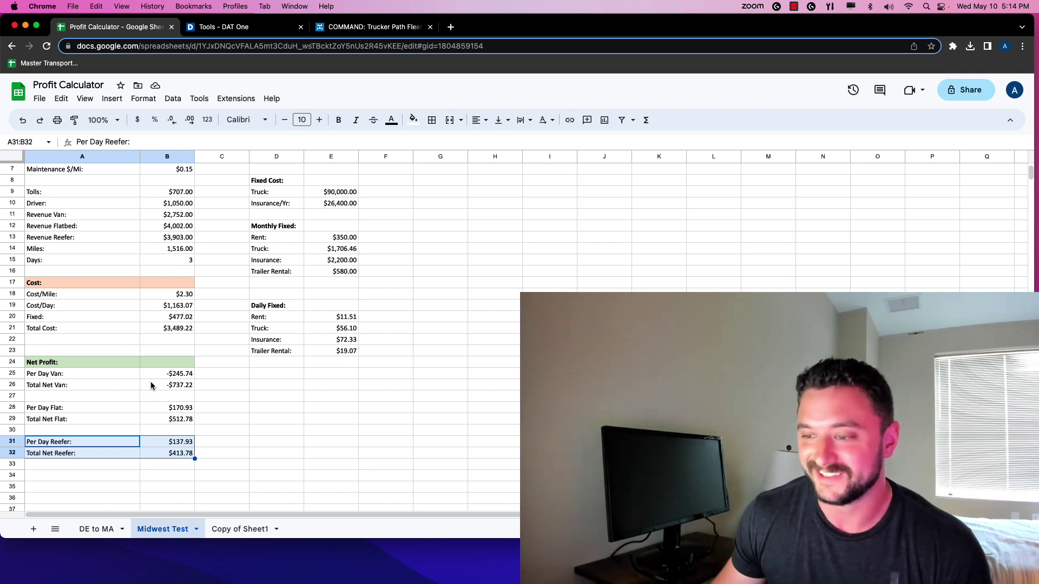
pyautogui.moveTo(151, 386); pyautogui.dragTo(97, 379)
pyautogui.moveTo(103, 426); pyautogui.dragTo(150, 450)
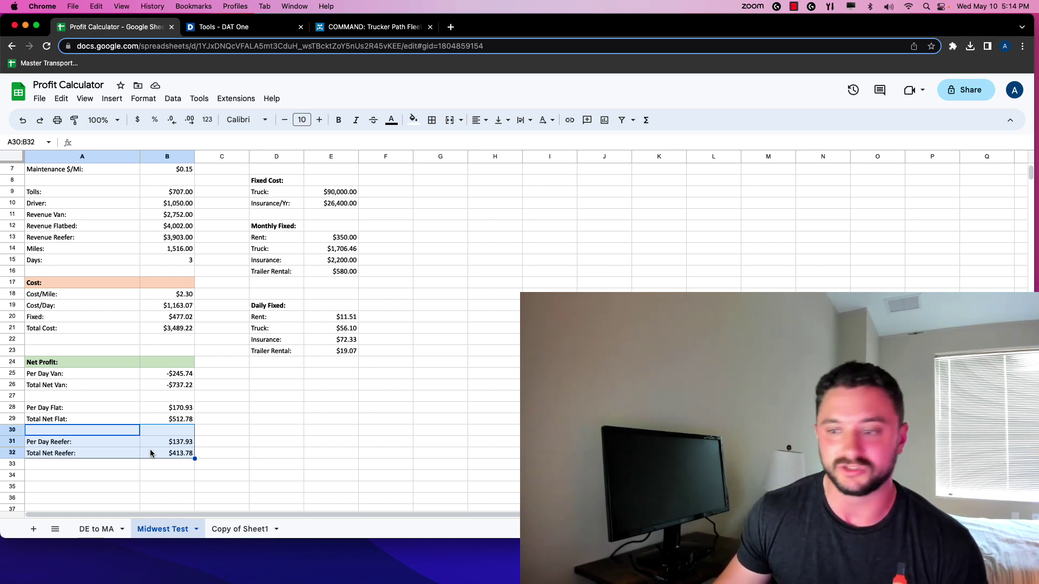
pyautogui.moveTo(151, 453); pyautogui.dragTo(117, 444)
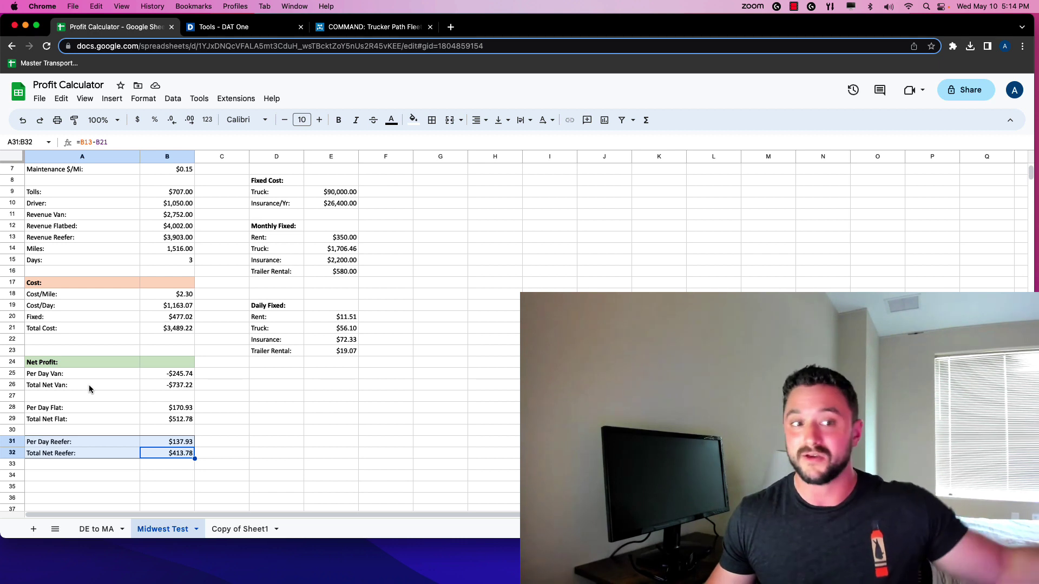
pyautogui.moveTo(108, 441); pyautogui.dragTo(159, 452)
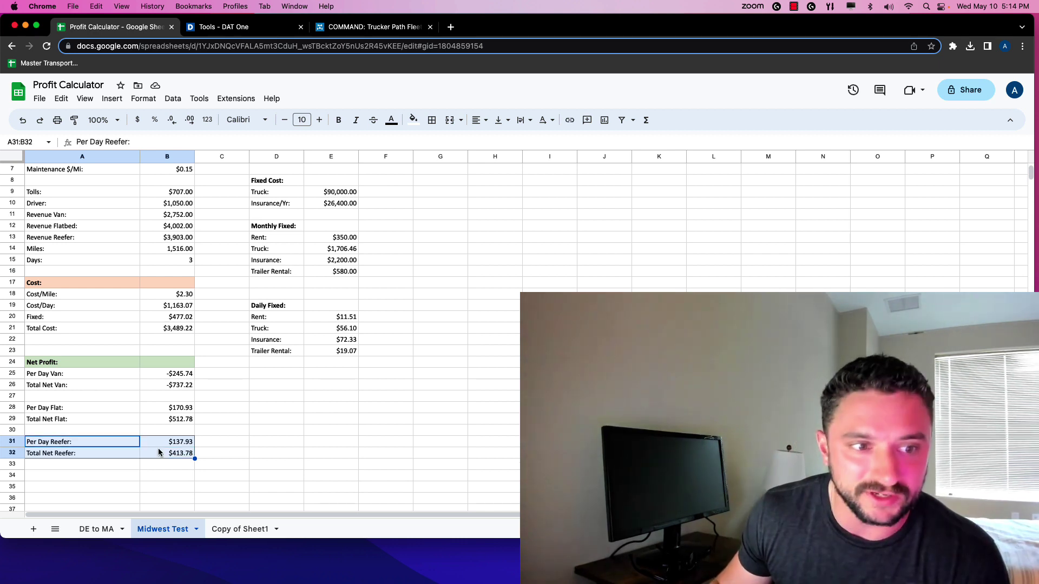
pyautogui.click(107, 376)
pyautogui.moveTo(111, 376); pyautogui.dragTo(154, 382)
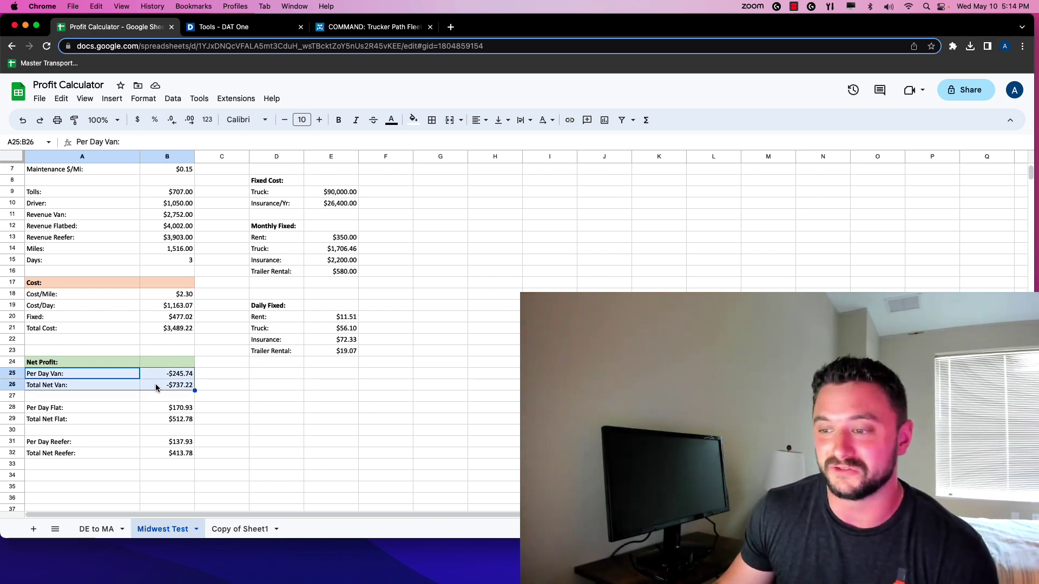
pyautogui.moveTo(168, 407); pyautogui.dragTo(128, 417)
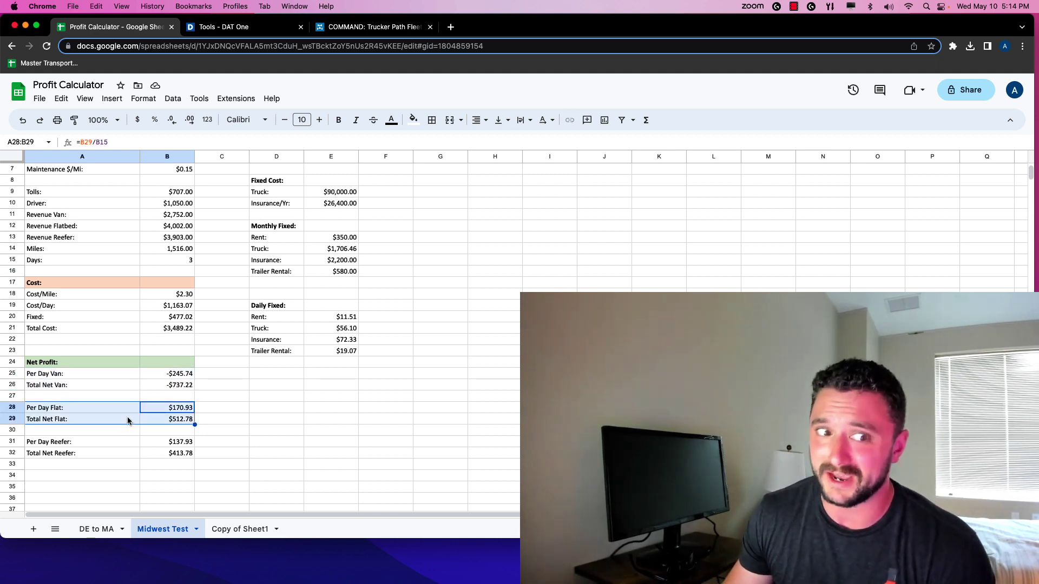
pyautogui.moveTo(113, 412); pyautogui.dragTo(165, 422)
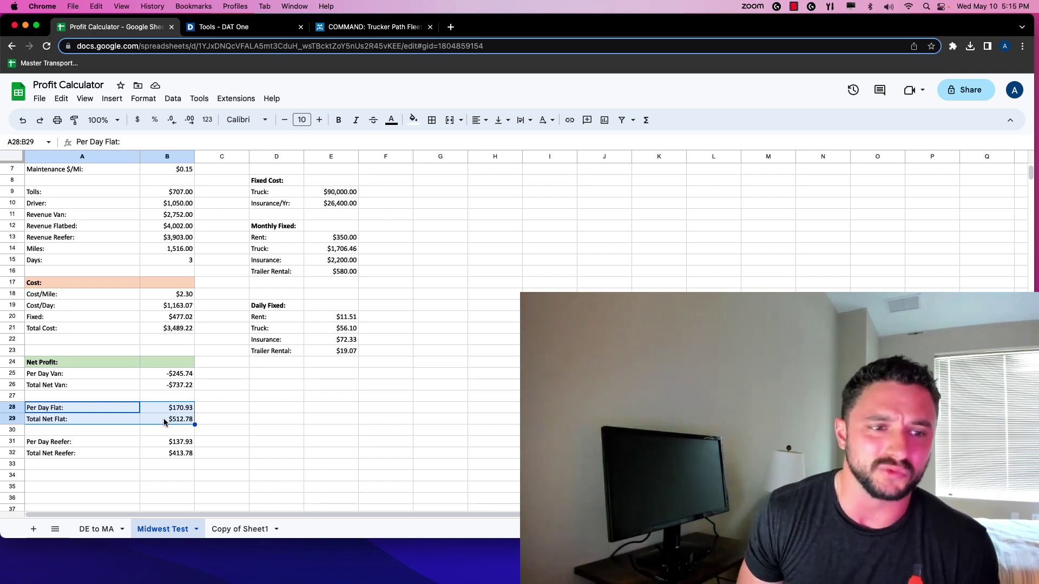
pyautogui.click(129, 412)
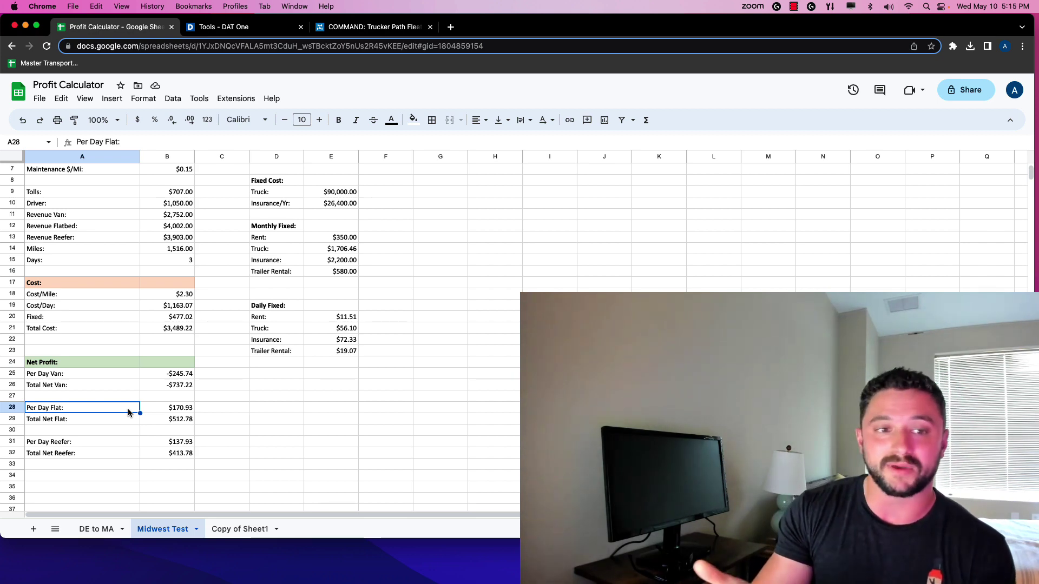
# Inspect the Driver cost formula and the Total Net Flat formula =B12-B21 ($512.78)
pyautogui.scroll(3, 128, 408)
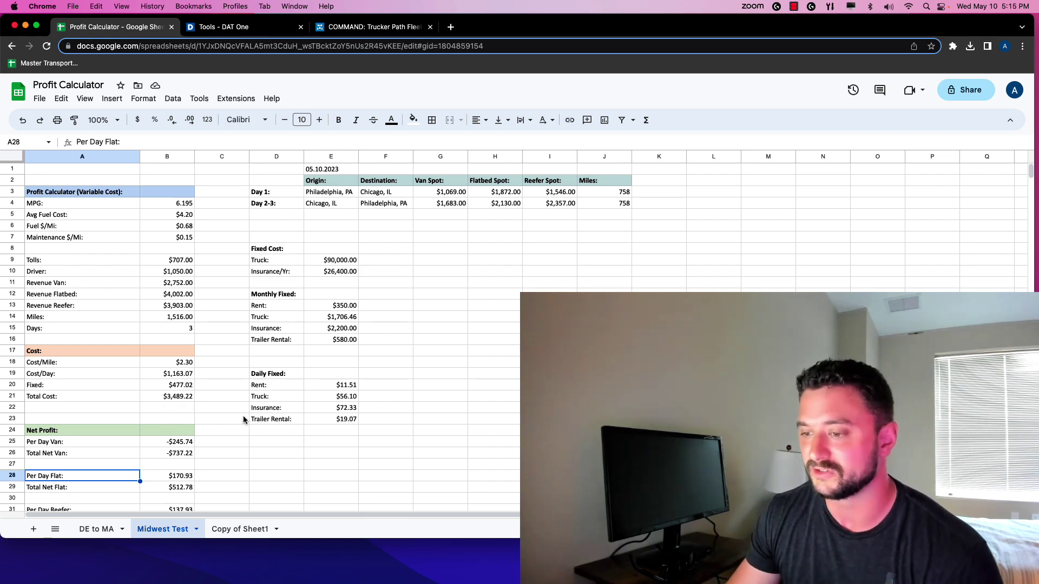
pyautogui.scroll(-4, 217, 401)
pyautogui.scroll(2, 213, 381)
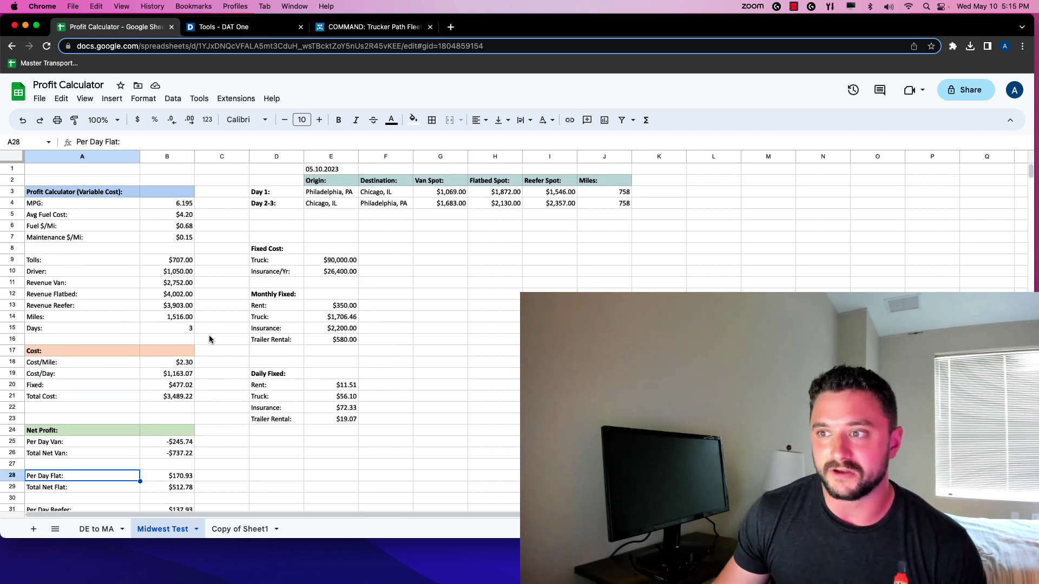
pyautogui.click(176, 273)
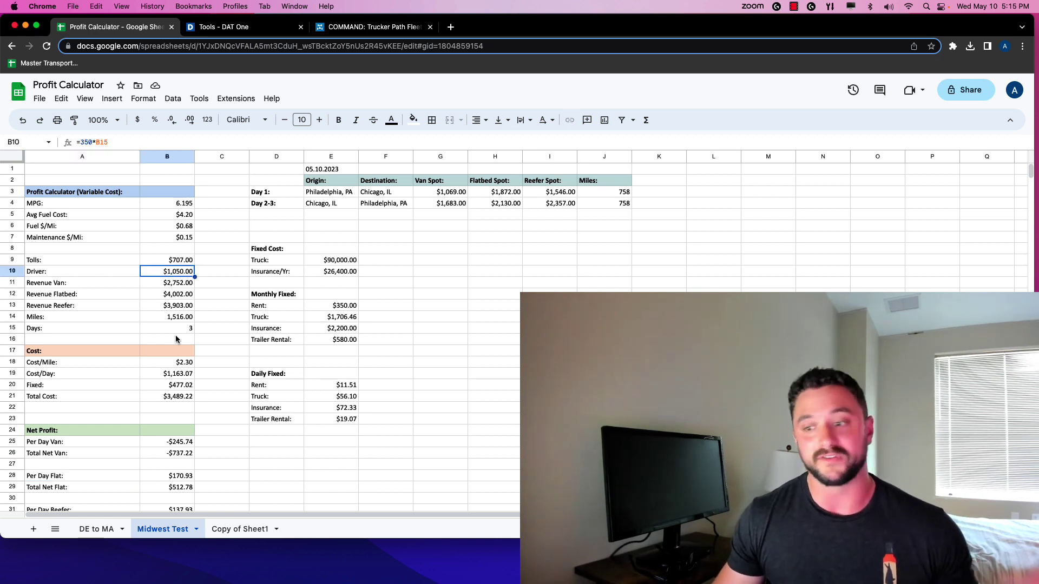
pyautogui.scroll(-1, 178, 403)
pyautogui.click(161, 465)
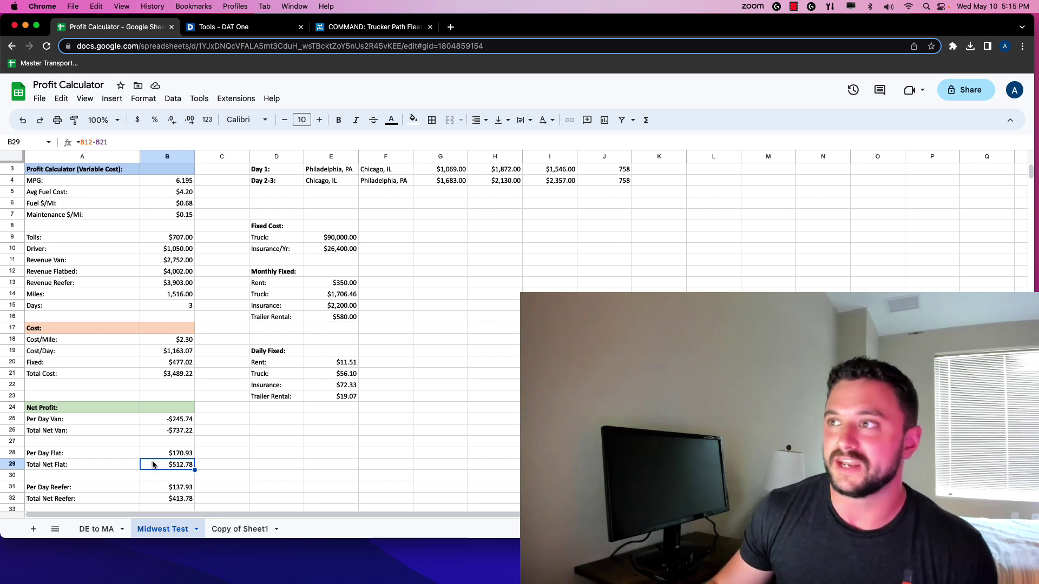
# Recheck DAT One's $1,069 van spot rate and its $1,031–$1,213 range, then return to the sheet
pyautogui.click(239, 28)
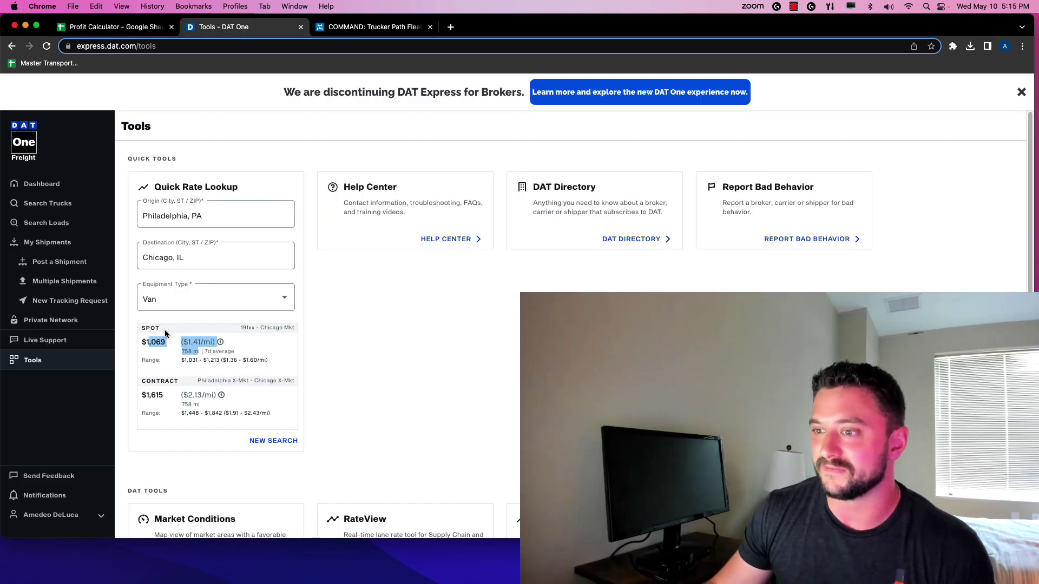
pyautogui.click(178, 363)
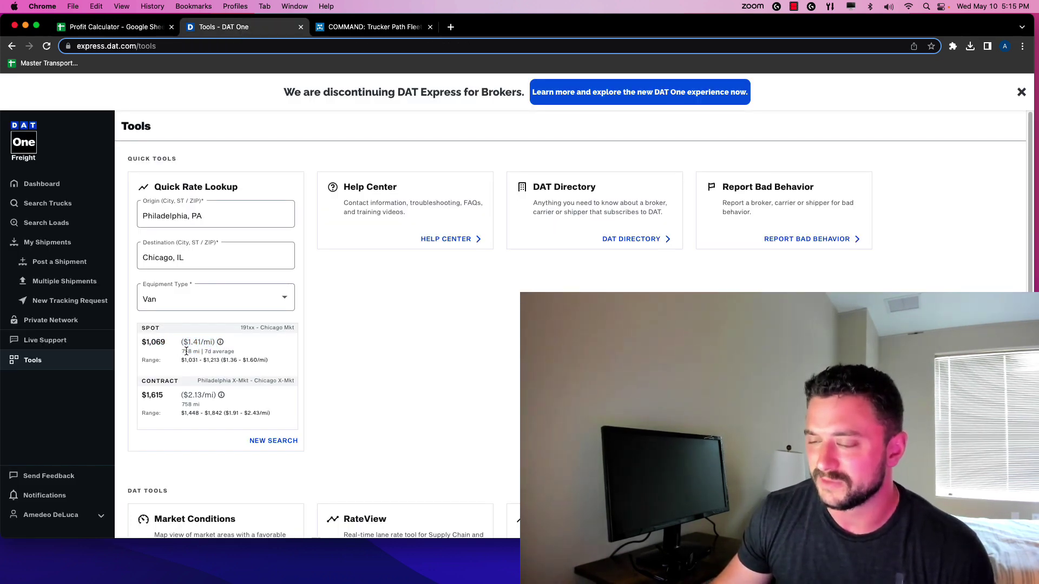
pyautogui.moveTo(185, 351)
pyautogui.mouseDown()
pyautogui.moveTo(247, 359)
pyautogui.moveTo(187, 360)
pyautogui.moveTo(204, 351)
pyautogui.mouseUp()
pyautogui.click(247, 358)
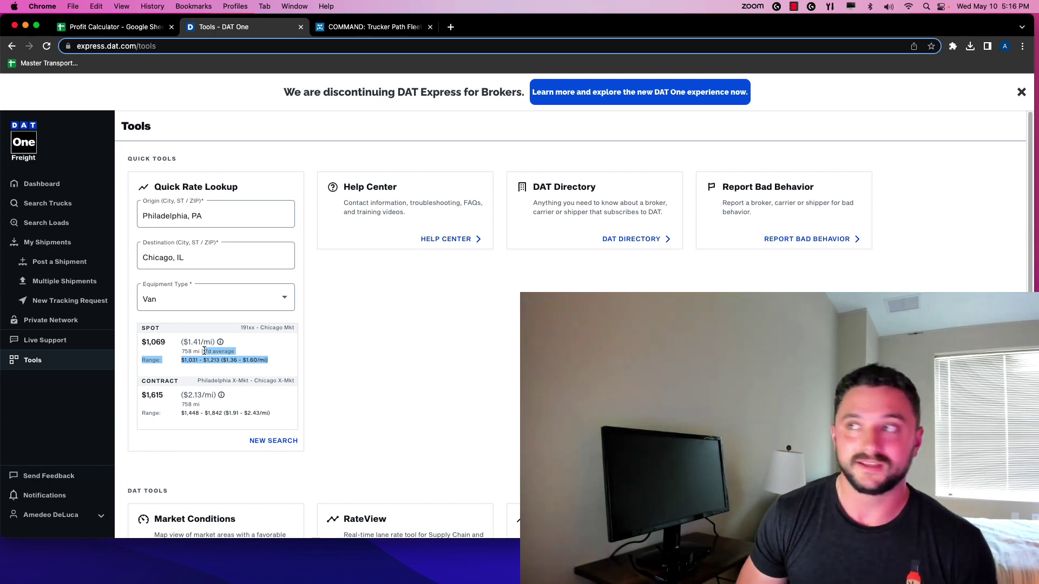
pyautogui.click(108, 26)
pyautogui.scroll(1, 232, 322)
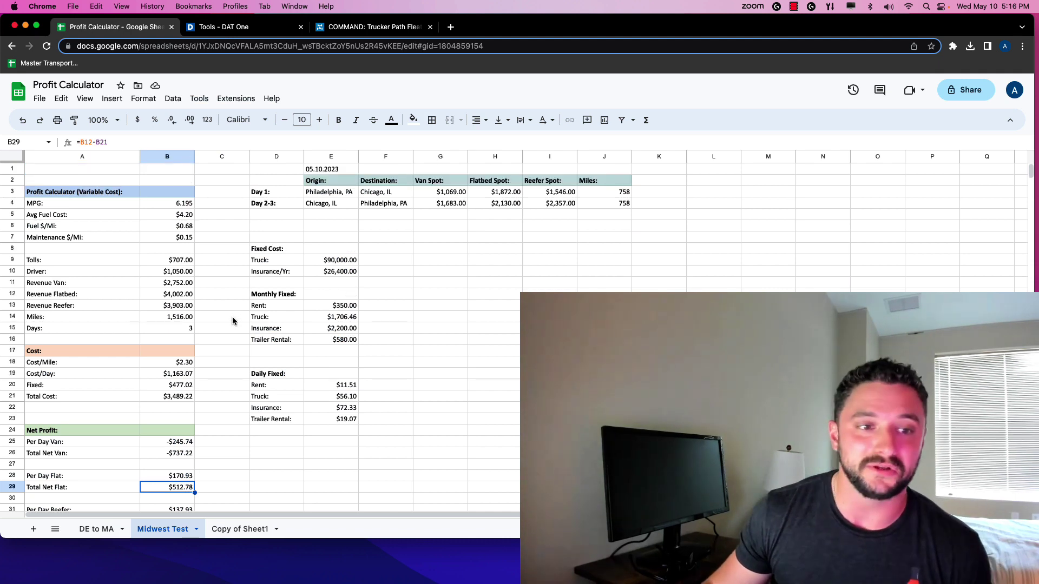